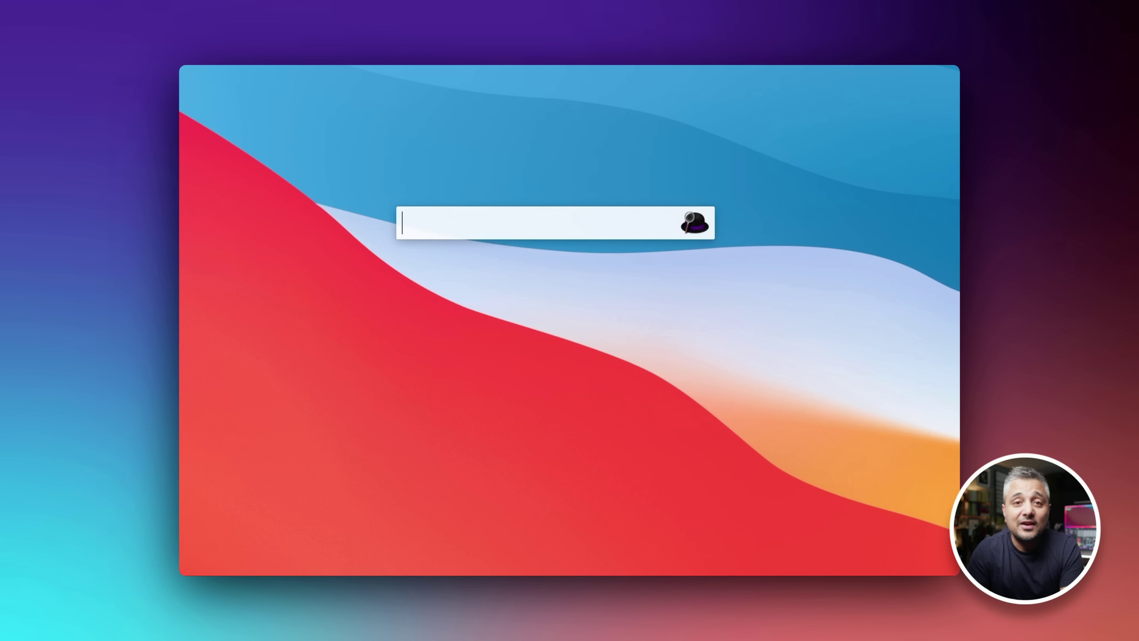
Step: Run Alfred searches for 'empt', 'sleep', 'youtube engin', 'ama' and '45', then clear the search field
{"action": "type", "text": "empty"}
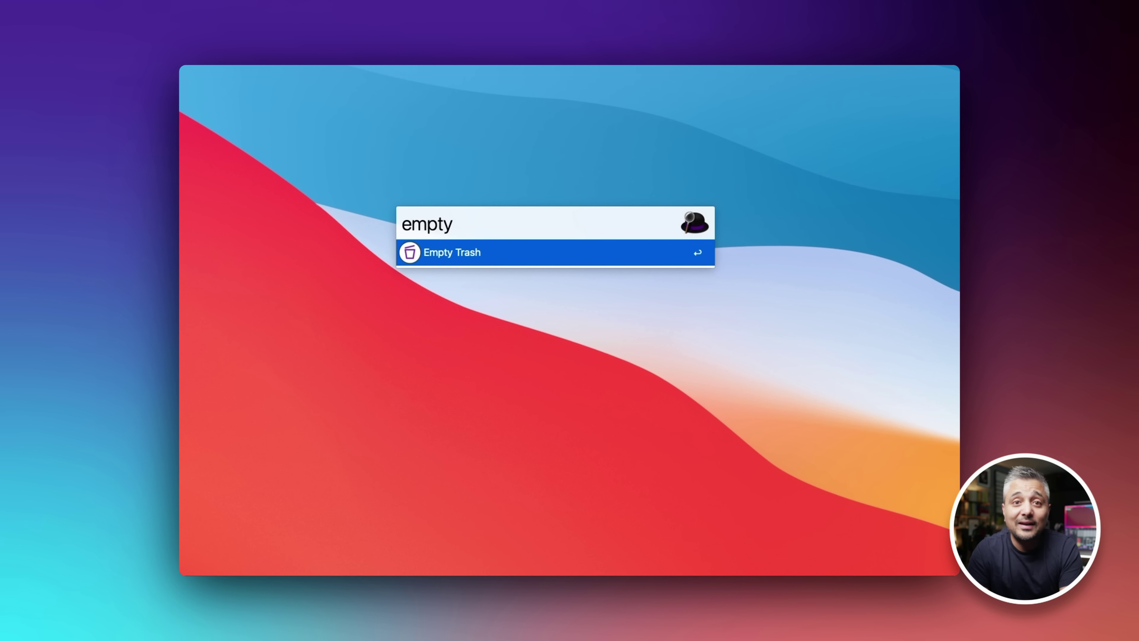
{"action": "key", "text": "super+a"}
{"action": "type", "text": "sleep"}
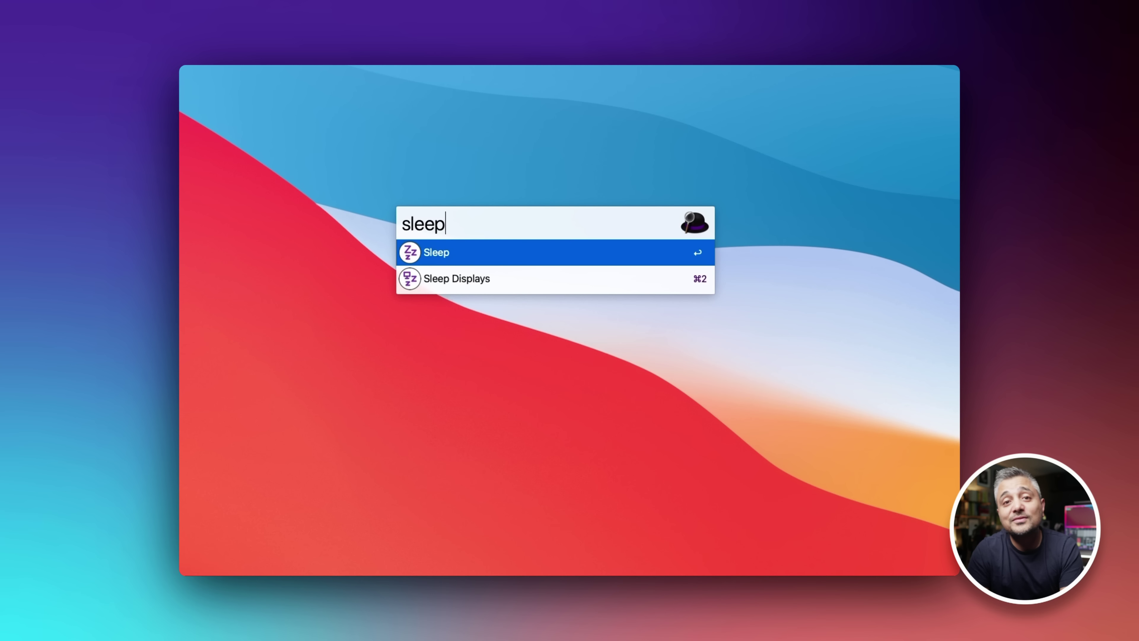
{"action": "key", "text": "super+a"}
{"action": "type", "text": "youtube engin"}
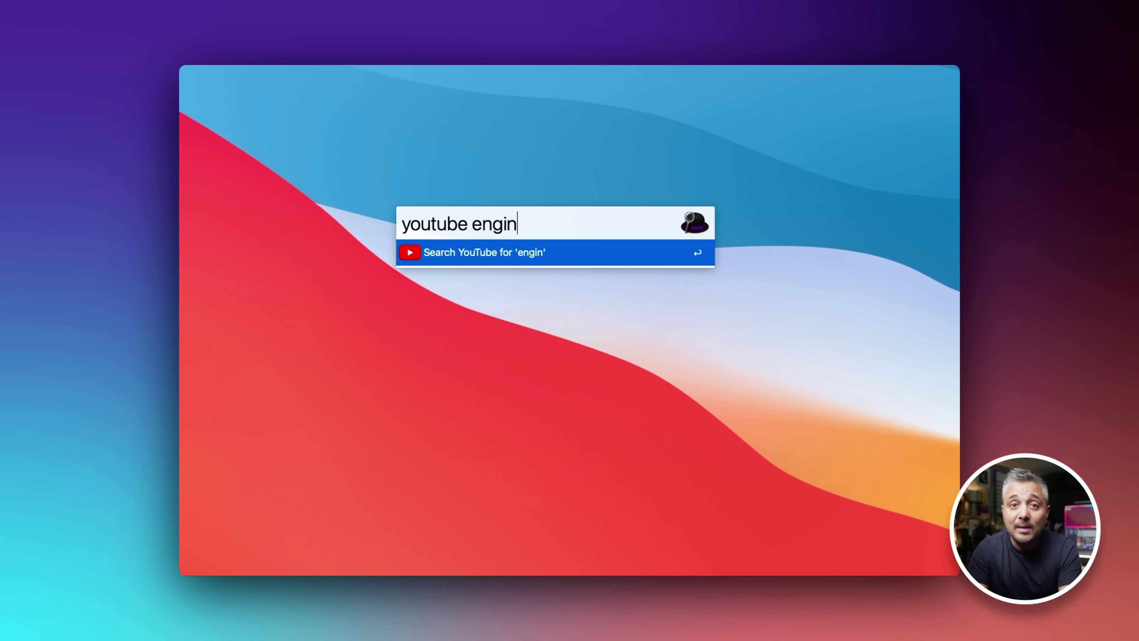
{"action": "key", "text": "super+a"}
{"action": "type", "text": "ama"}
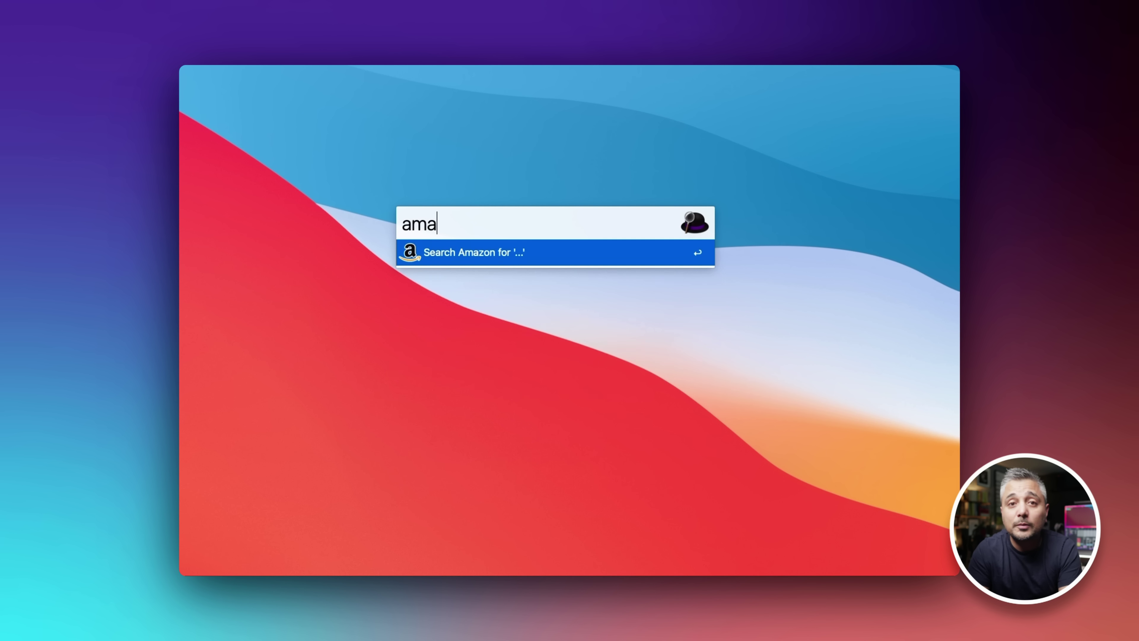
{"action": "key", "text": "super+a"}
{"action": "type", "text": "45"}
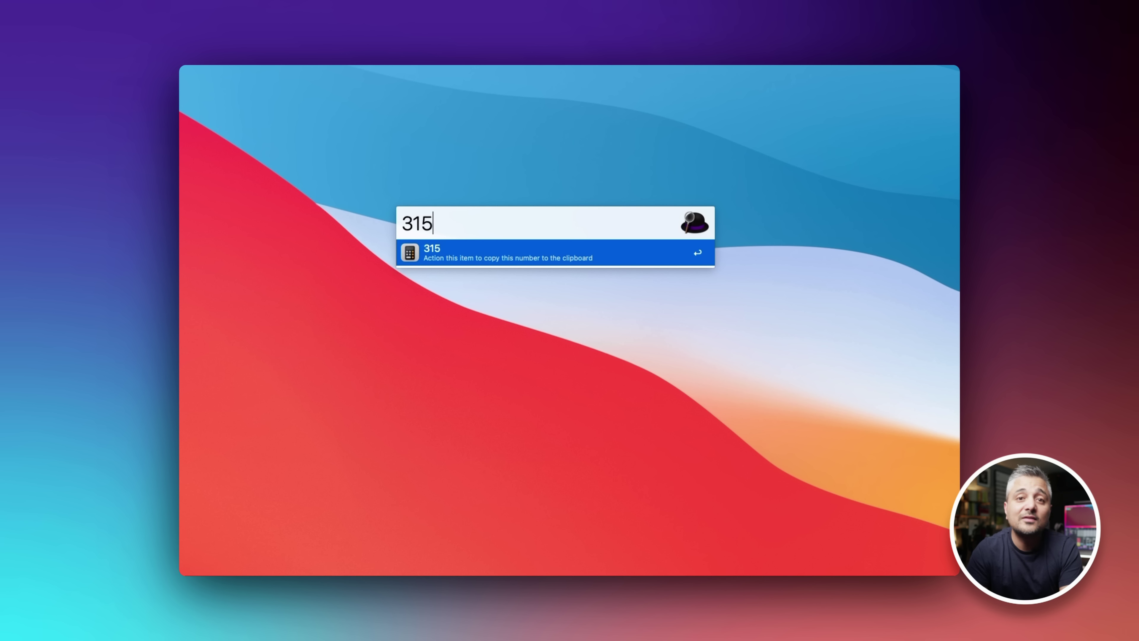
{"action": "key", "text": "BackSpace"}
{"action": "key", "text": "BackSpace"}
{"action": "key", "text": "BackSpace"}
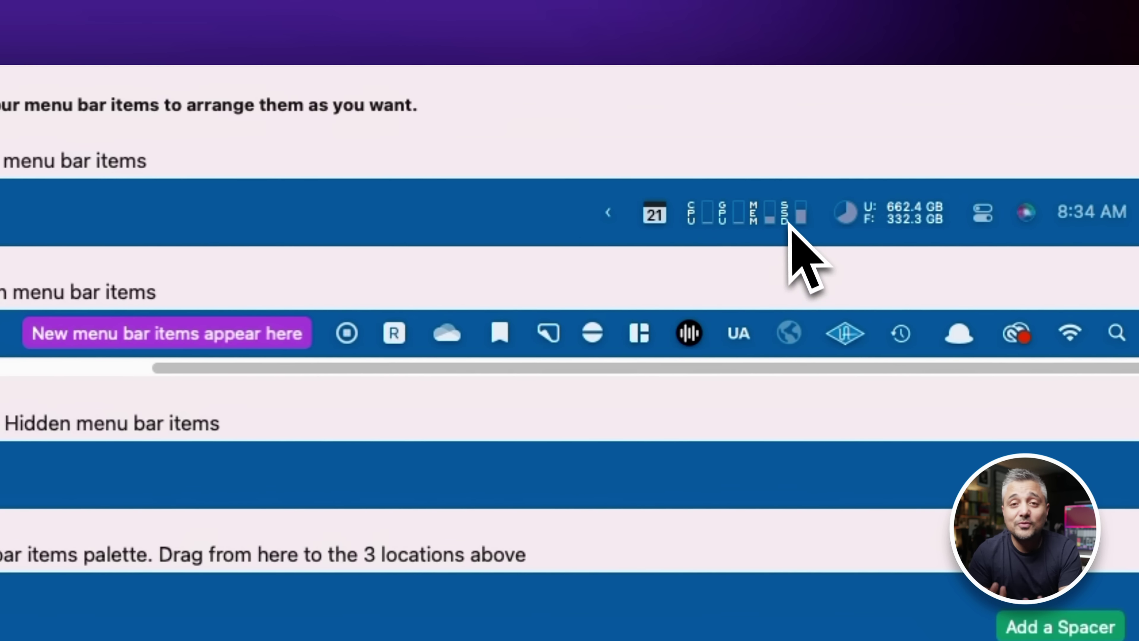
Step: Move the Stats CPU, GPU, memory and disk items into Bartender's Hidden section and reveal them via the chevron
{"action": "left_click_drag", "start_coordinate": [789, 224], "coordinate": [646, 307]}
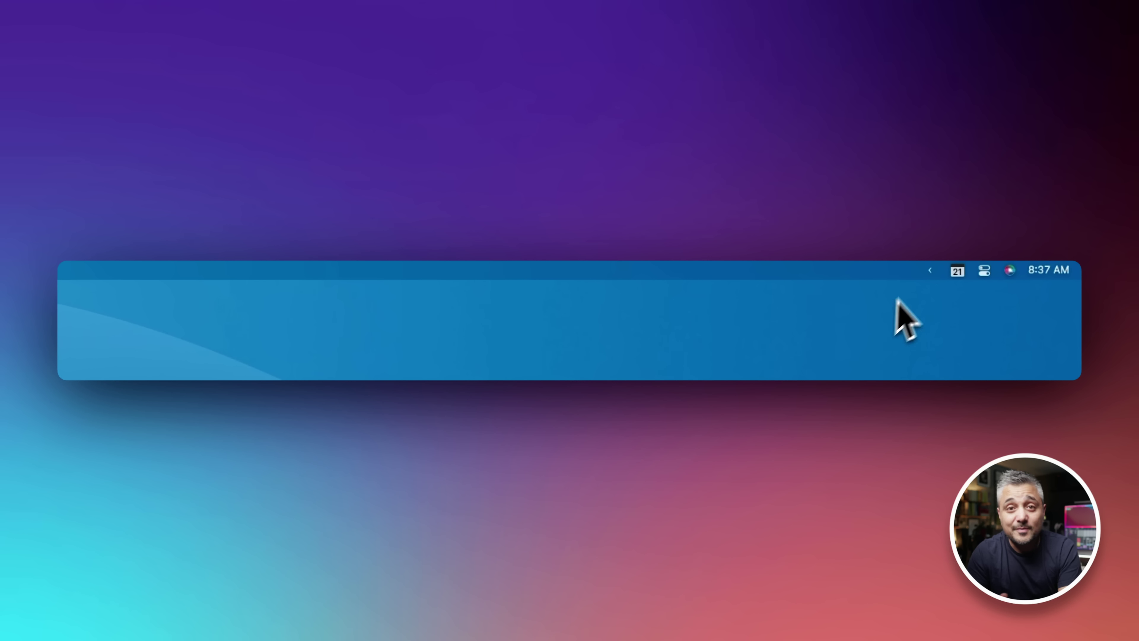
{"action": "left_click", "coordinate": [928, 270]}
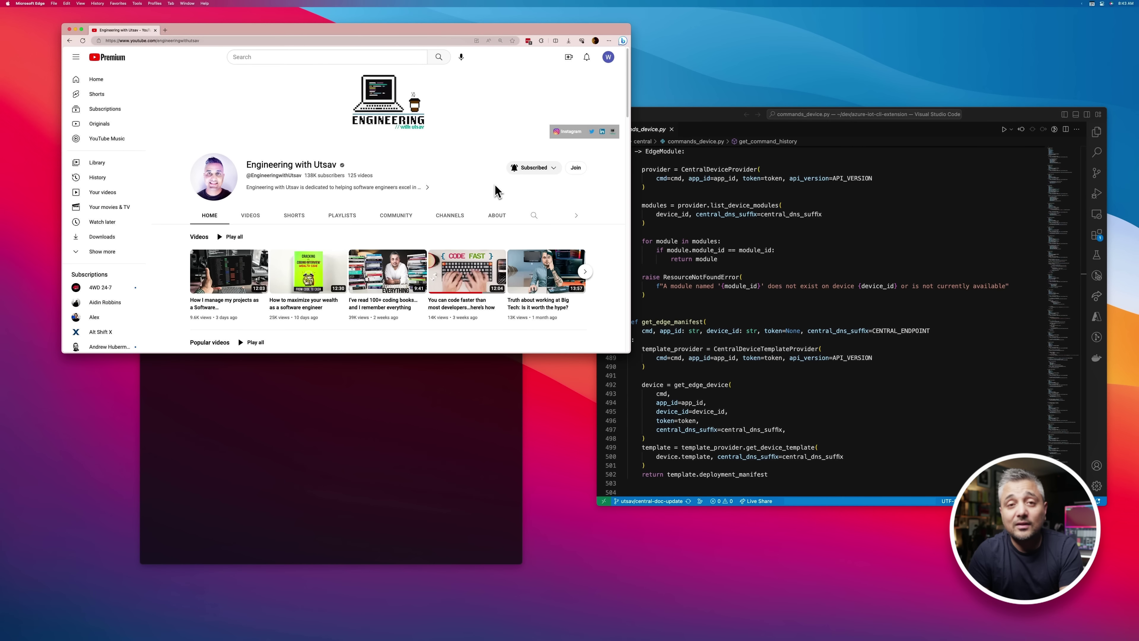
Step: Snap Edge to the left half and iTerm2 to the bottom-right quarter, reviewing Magnet's other snapping shortcuts
{"action": "key", "text": "ctrl+alt+Left"}
{"action": "key", "text": "super+Tab"}
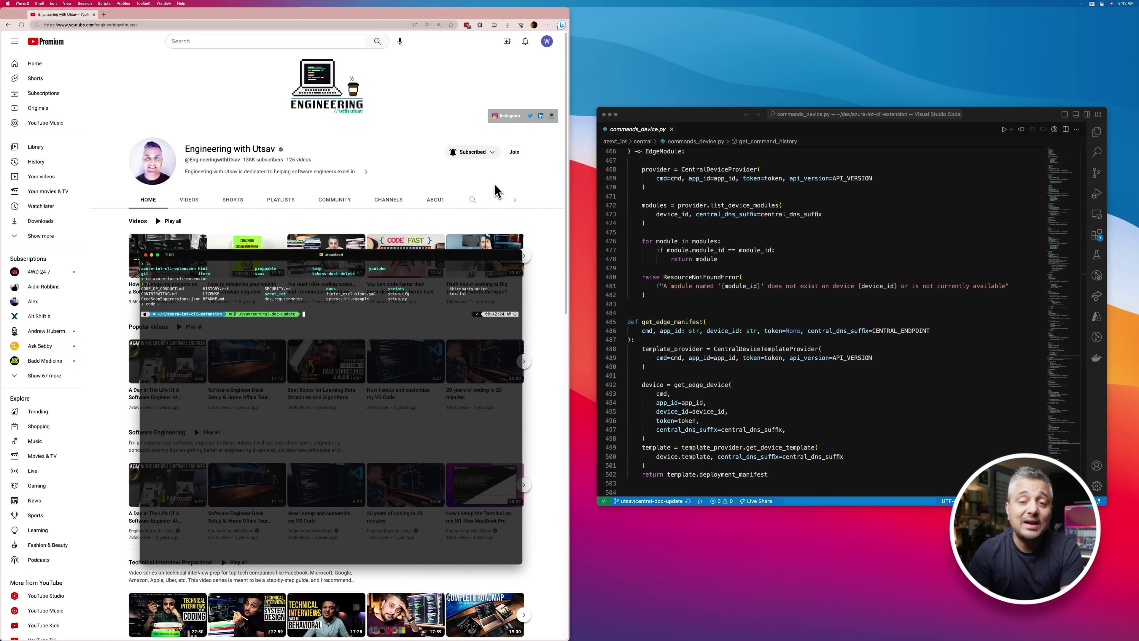
{"action": "key", "text": "ctrl+alt+k"}
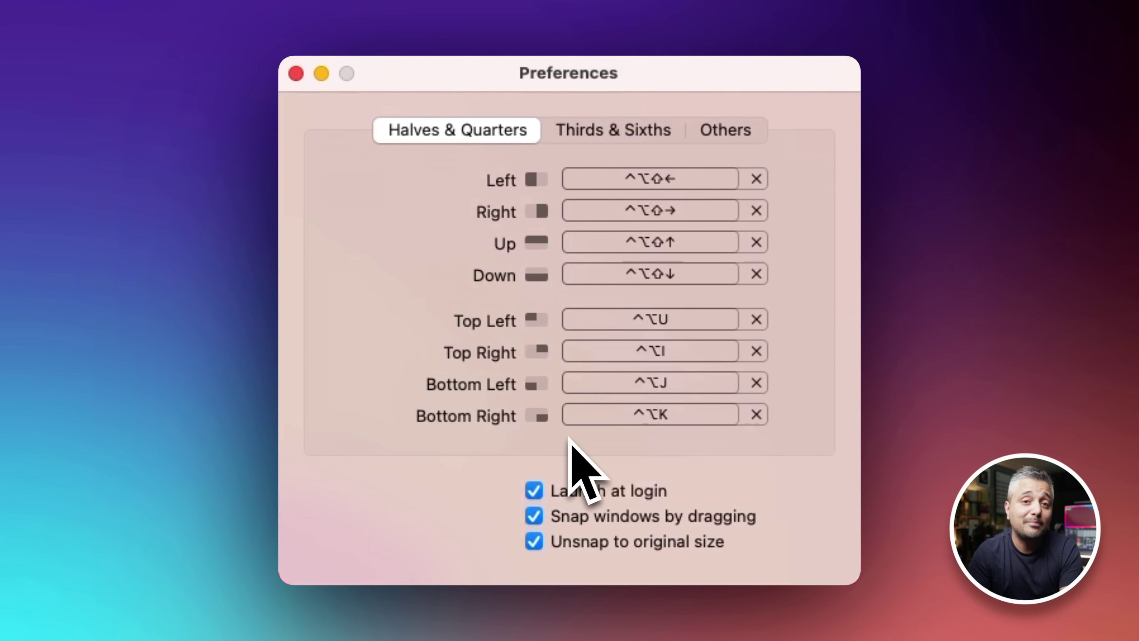
{"action": "left_click", "coordinate": [590, 135]}
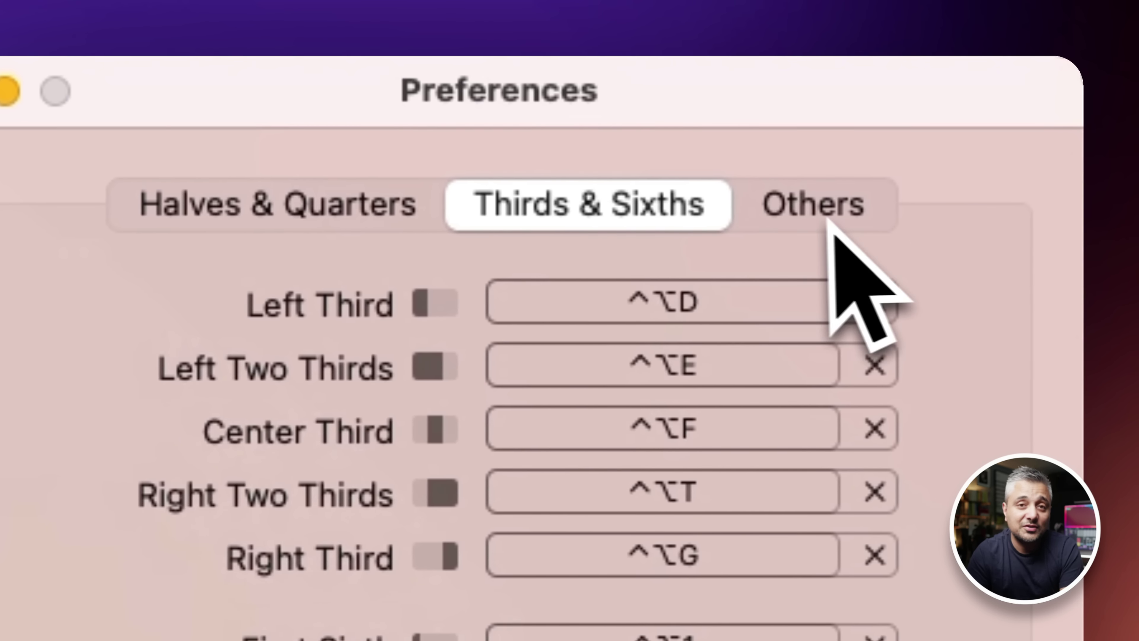
{"action": "left_click", "coordinate": [827, 221]}
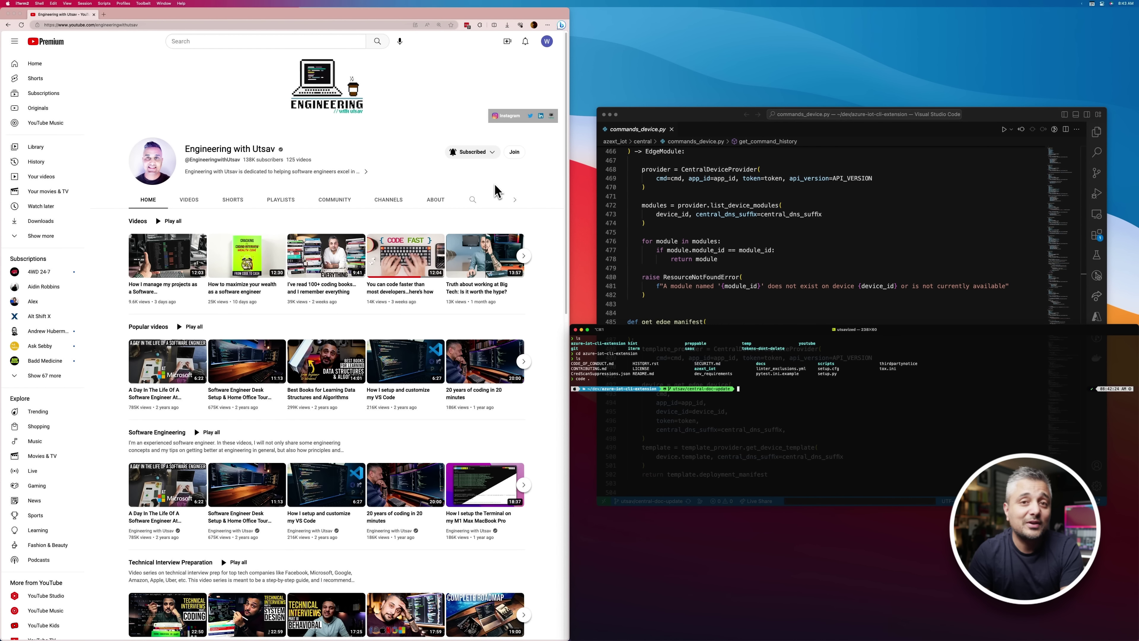
Step: Snap VS Code to the top-right quarter, then make iTerm2 fill the right half
{"action": "key", "text": "ctrl+alt+i"}
{"action": "key", "text": "ctrl+alt+Right"}
{"action": "key", "text": "ctrl+alt+i"}
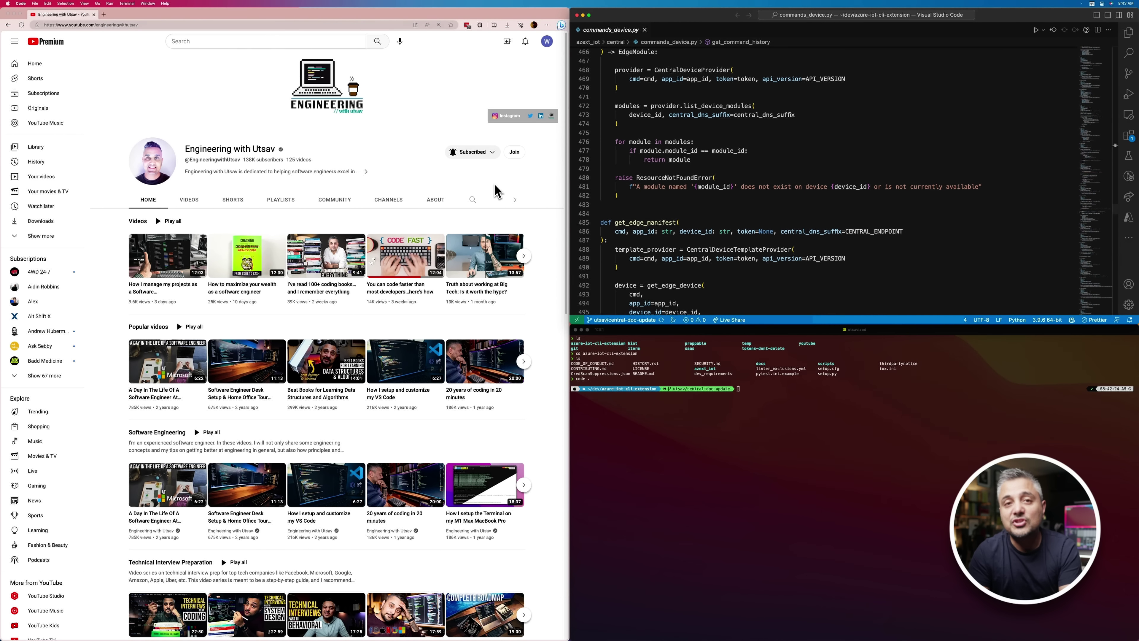
{"action": "key", "text": "super+Tab"}
{"action": "key", "text": "ctrl+alt+Right"}
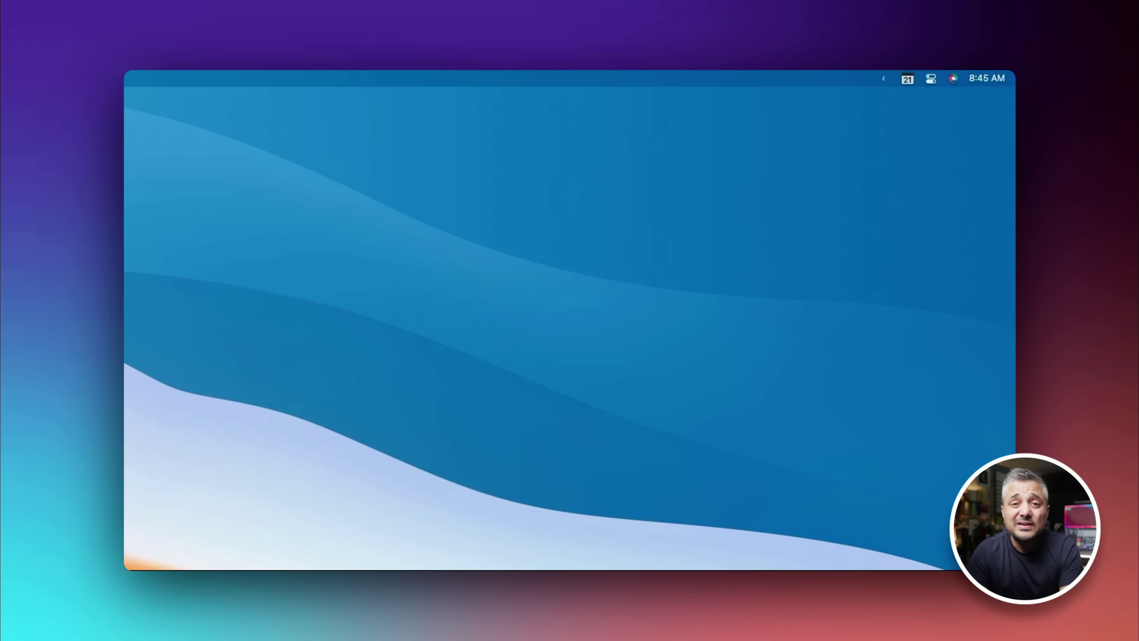
{"action": "left_click", "coordinate": [884, 80]}
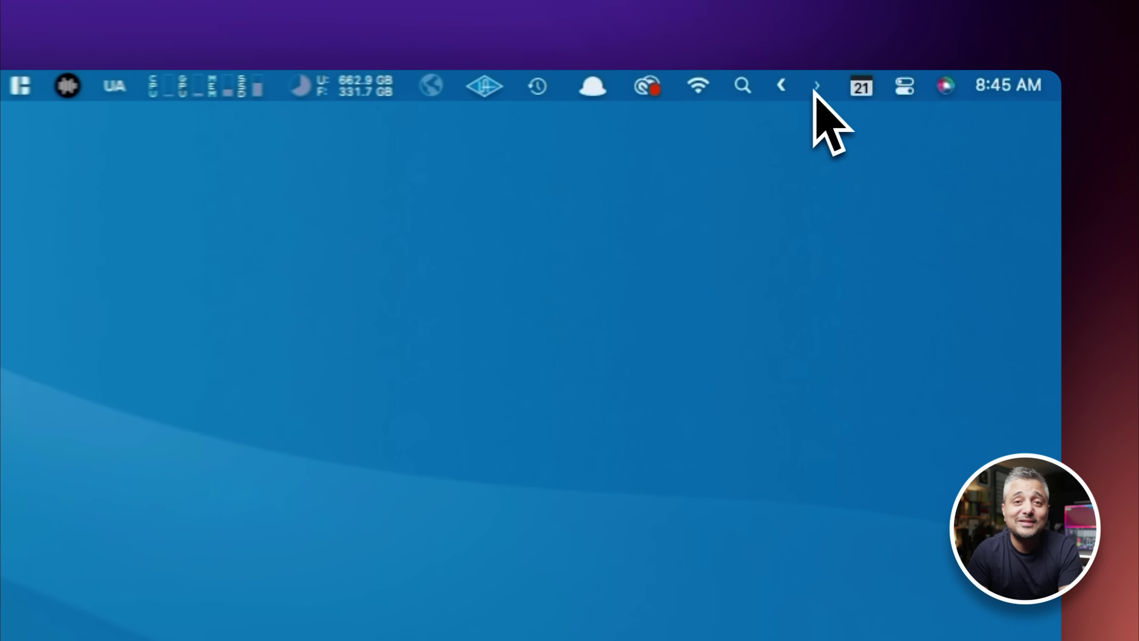
{"action": "left_click", "coordinate": [442, 79]}
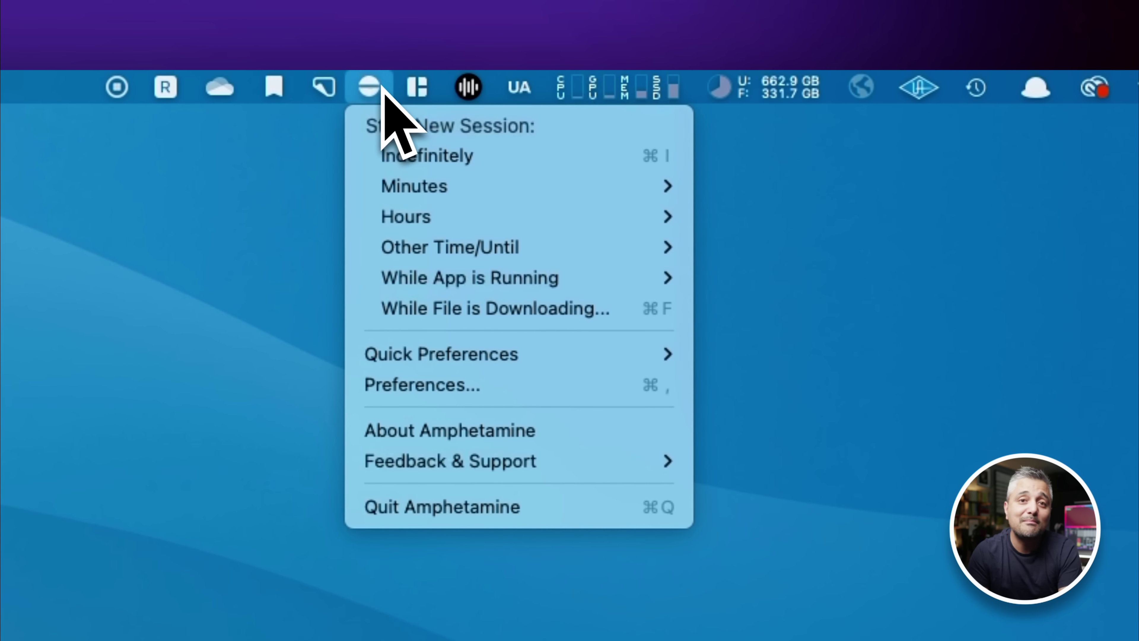
{"action": "mouse_move", "coordinate": [453, 180]}
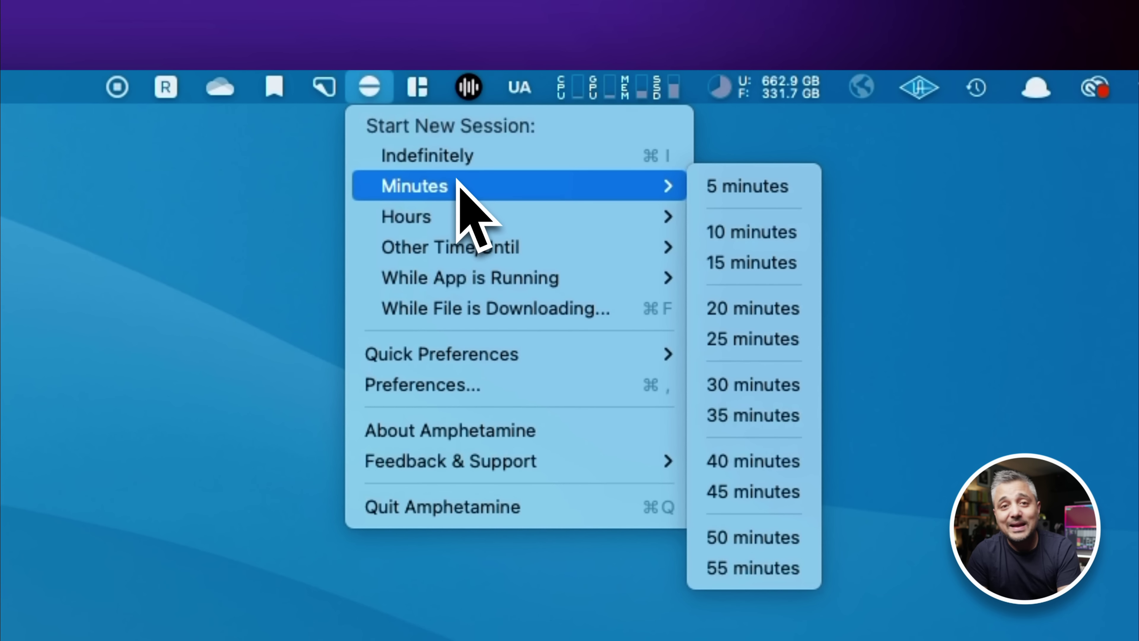
{"action": "mouse_move", "coordinate": [467, 207]}
{"action": "mouse_move", "coordinate": [479, 247]}
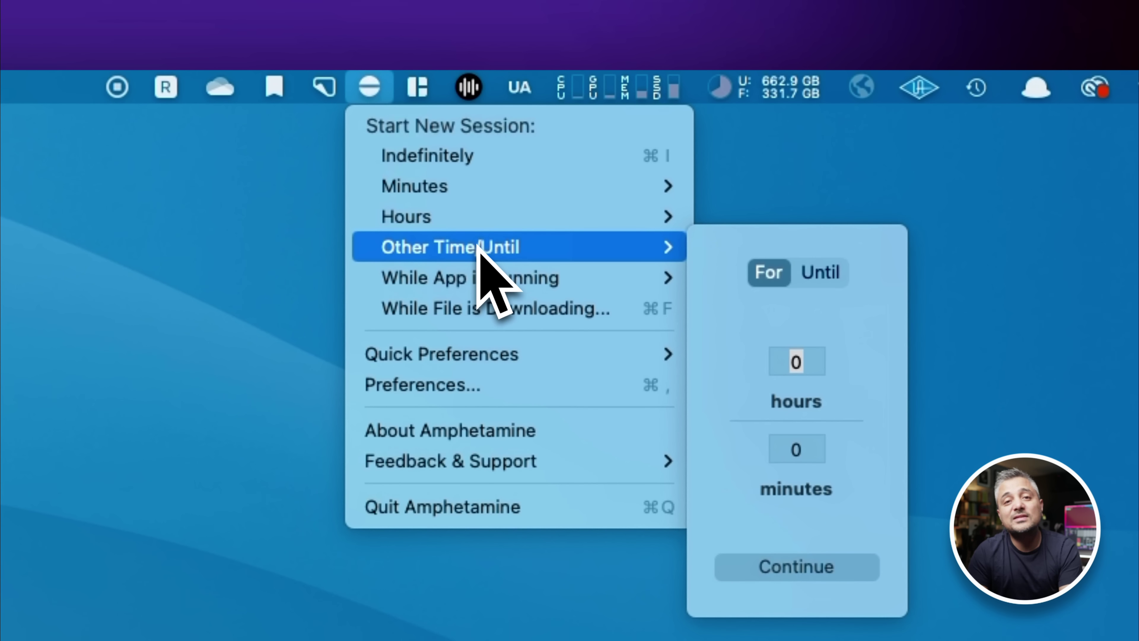
{"action": "mouse_move", "coordinate": [491, 281]}
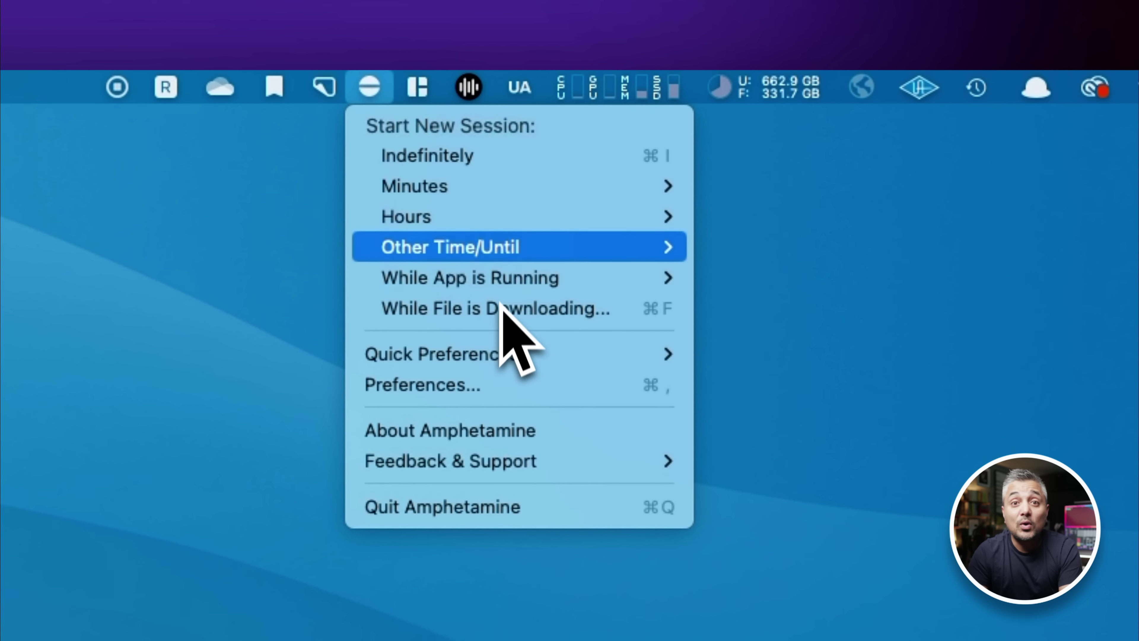
{"action": "mouse_move", "coordinate": [516, 220]}
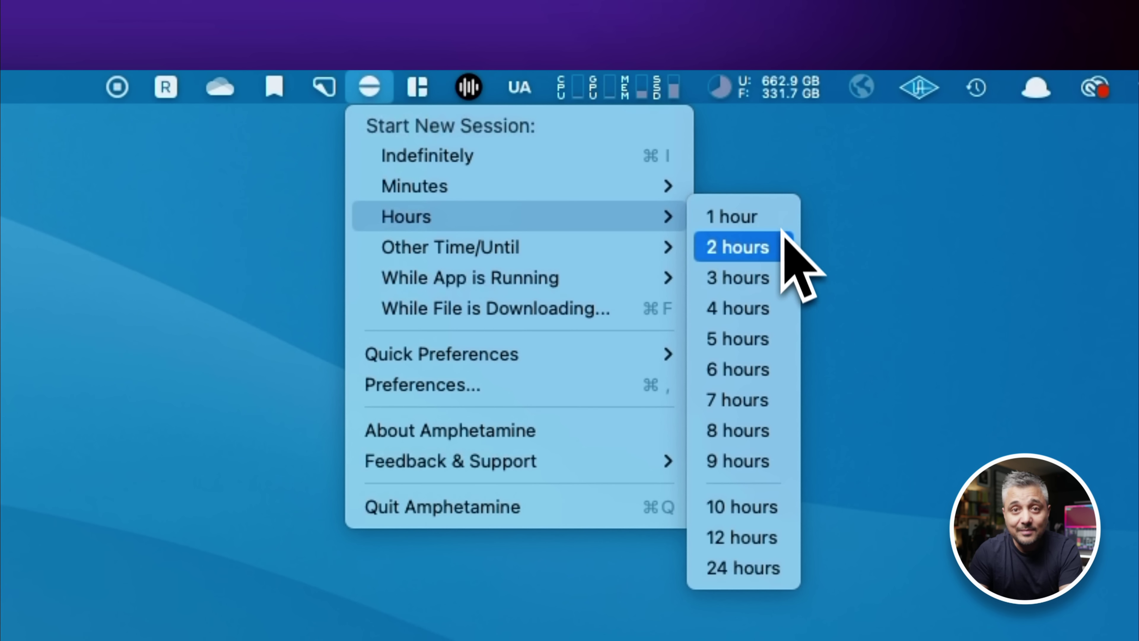
{"action": "left_click", "coordinate": [772, 225]}
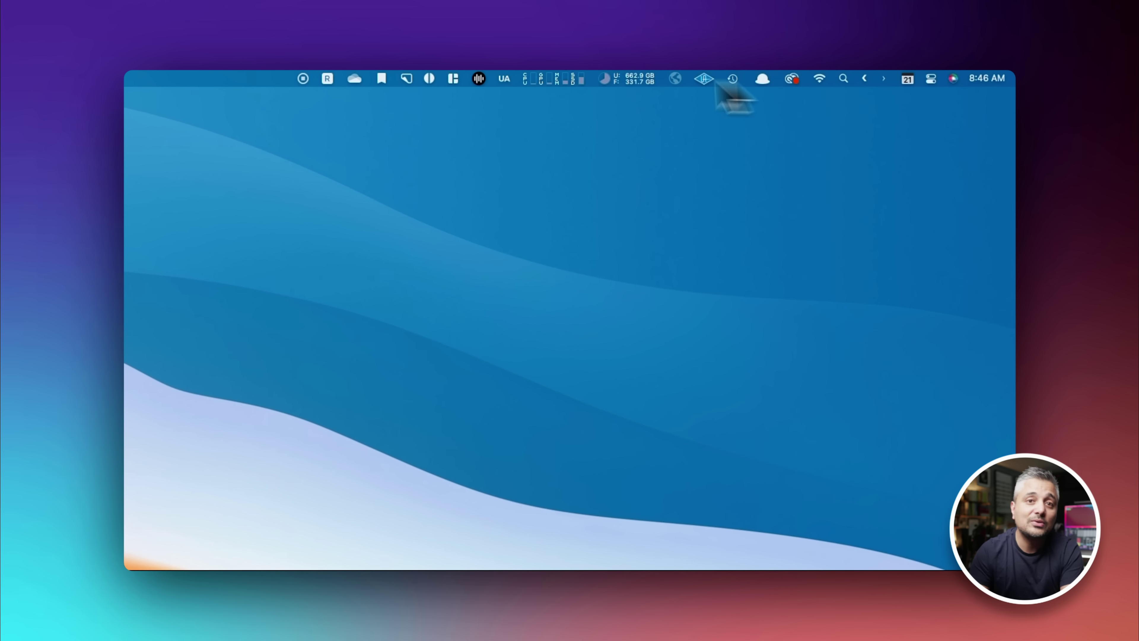
{"action": "left_click", "coordinate": [430, 79]}
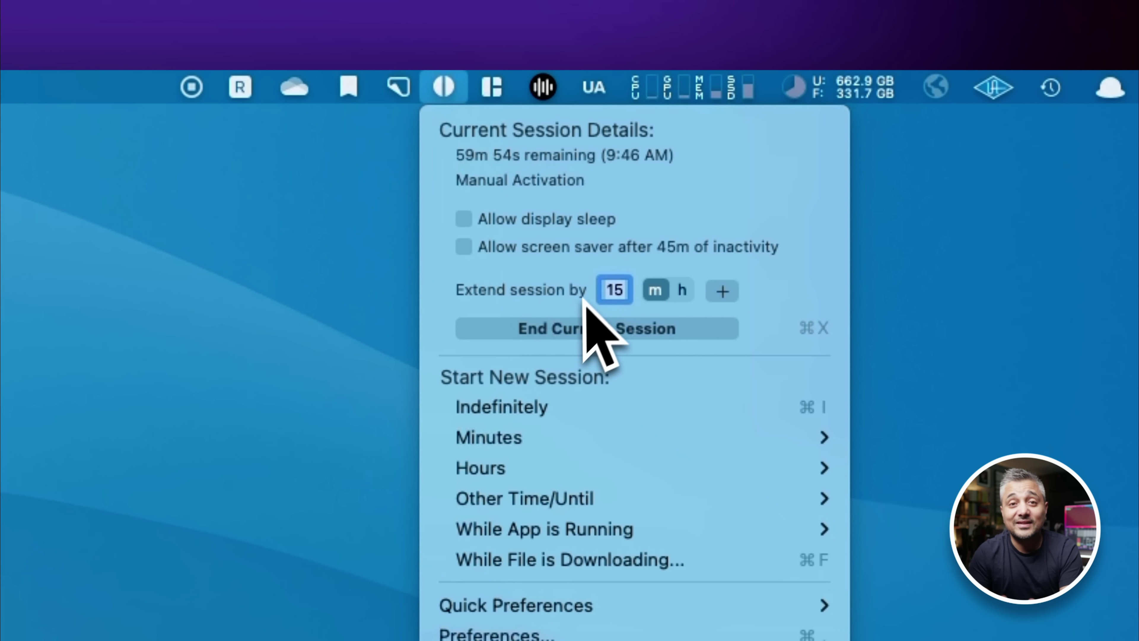
{"action": "left_click", "coordinate": [584, 330]}
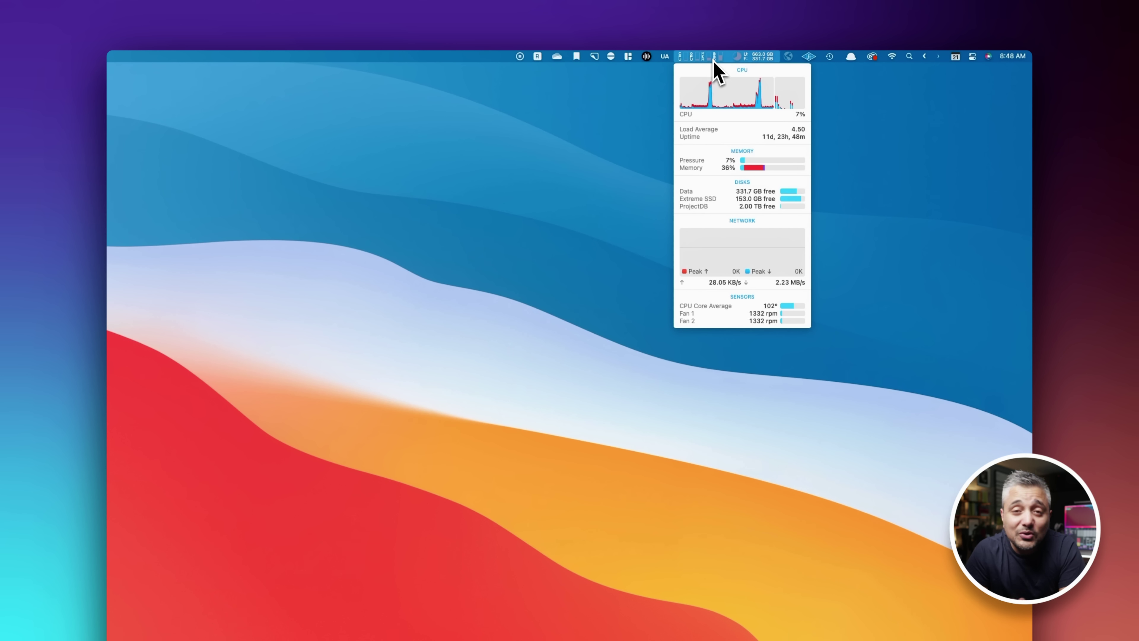
Step: Dismiss the iStat Menus calendar dropdown and sun-times world map using the menu-bar time icon
{"action": "mouse_move", "coordinate": [722, 95]}
{"action": "mouse_move", "coordinate": [855, 98]}
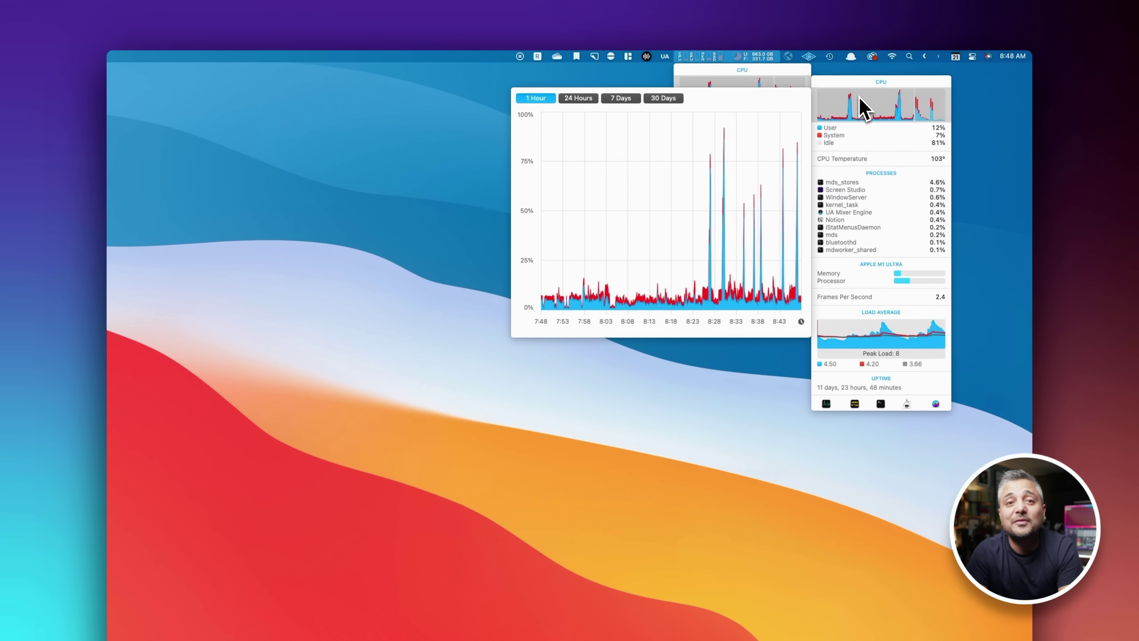
{"action": "mouse_move", "coordinate": [879, 338]}
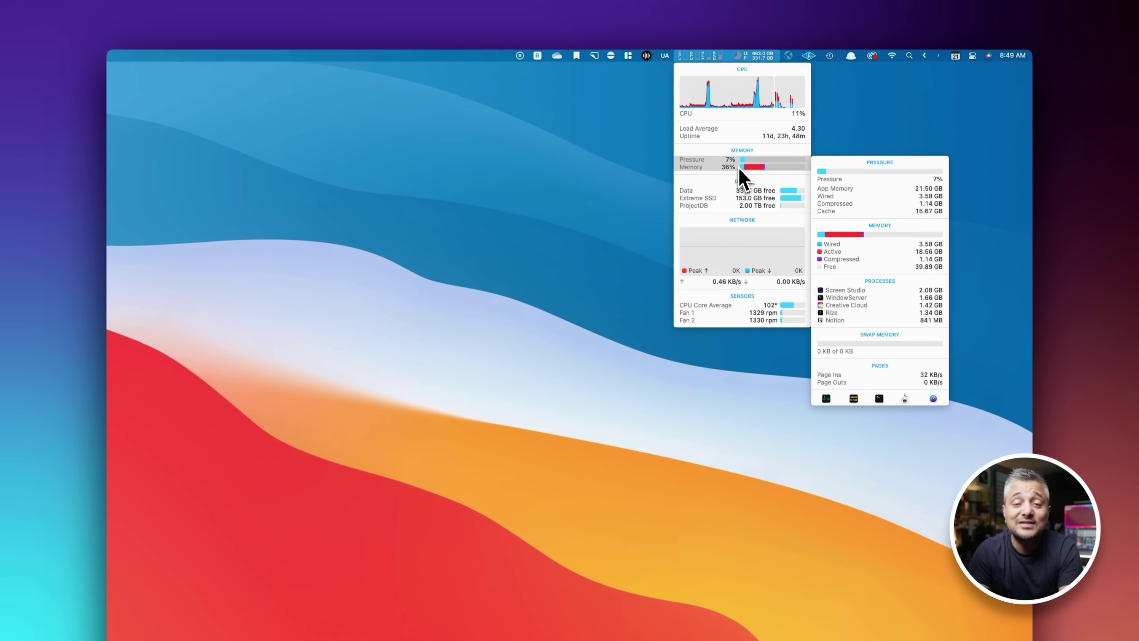
{"action": "mouse_move", "coordinate": [736, 267]}
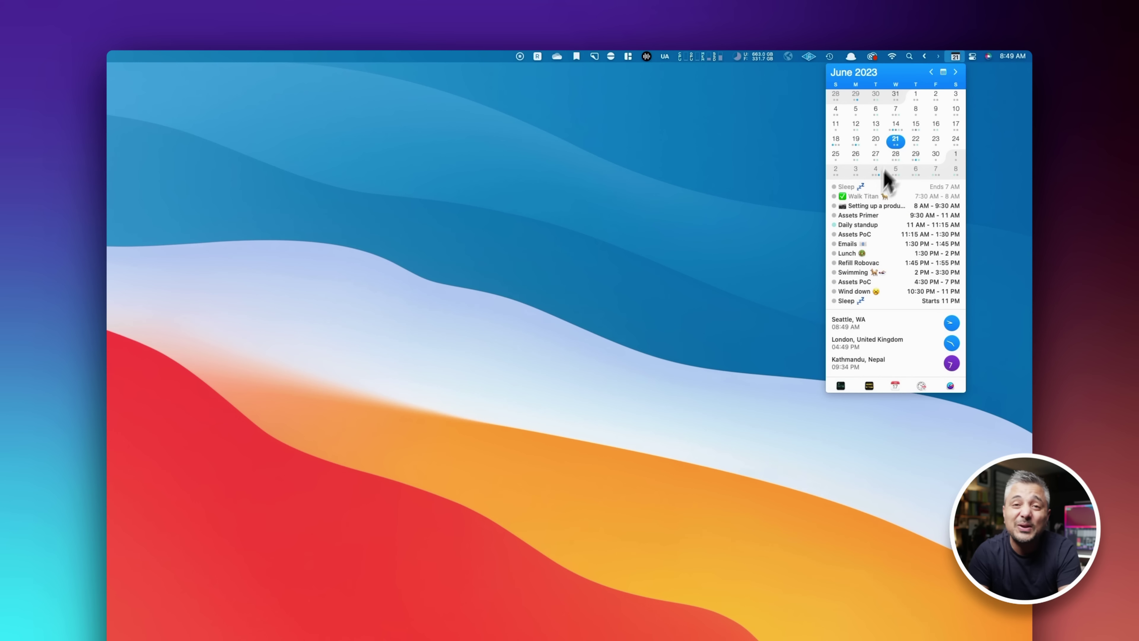
{"action": "mouse_move", "coordinate": [913, 321]}
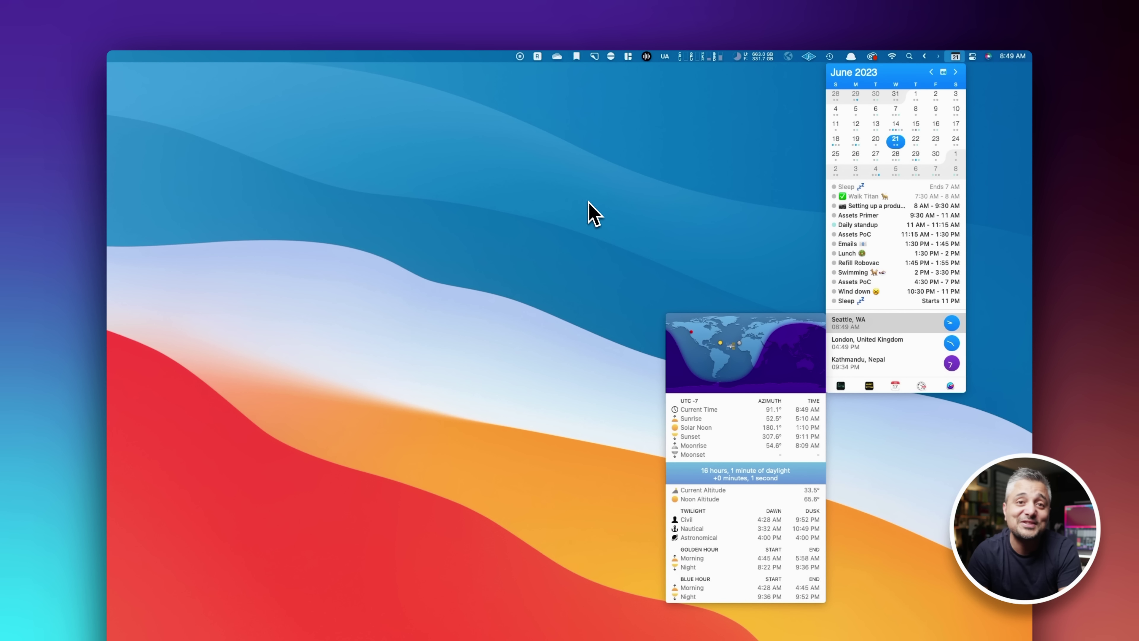
{"action": "left_click", "coordinate": [957, 58]}
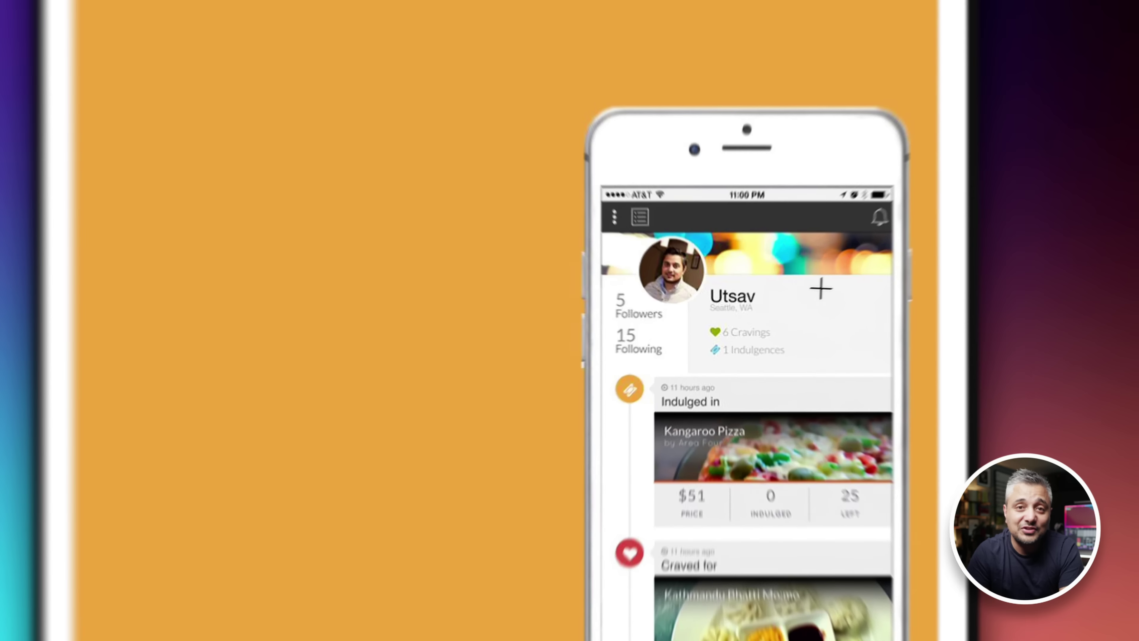
Step: Draw a yellow box around the profile details and a yellow arrow pointing at it
{"action": "left_click_drag", "start_coordinate": [698, 298], "coordinate": [774, 355]}
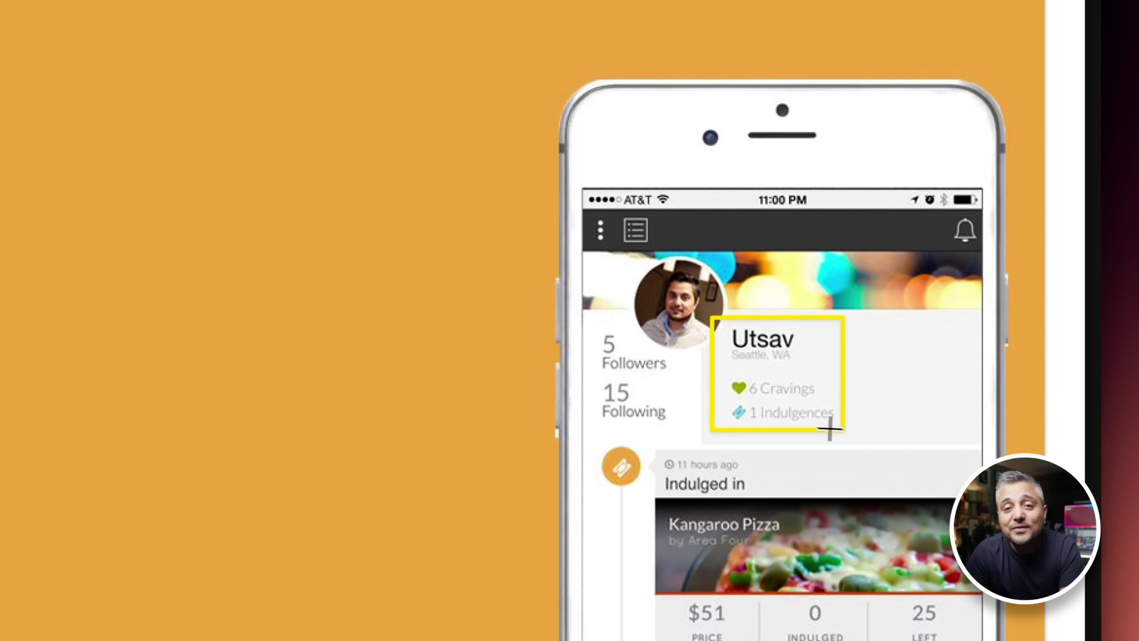
{"action": "left_click", "coordinate": [358, 27]}
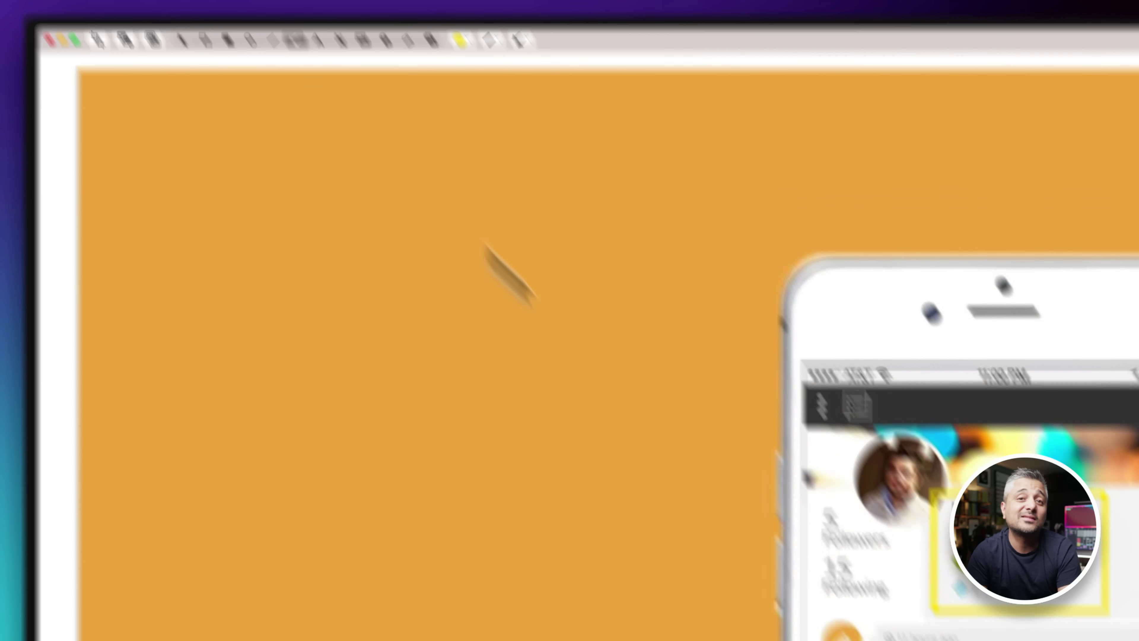
{"action": "left_click_drag", "start_coordinate": [326, 505], "coordinate": [695, 342]}
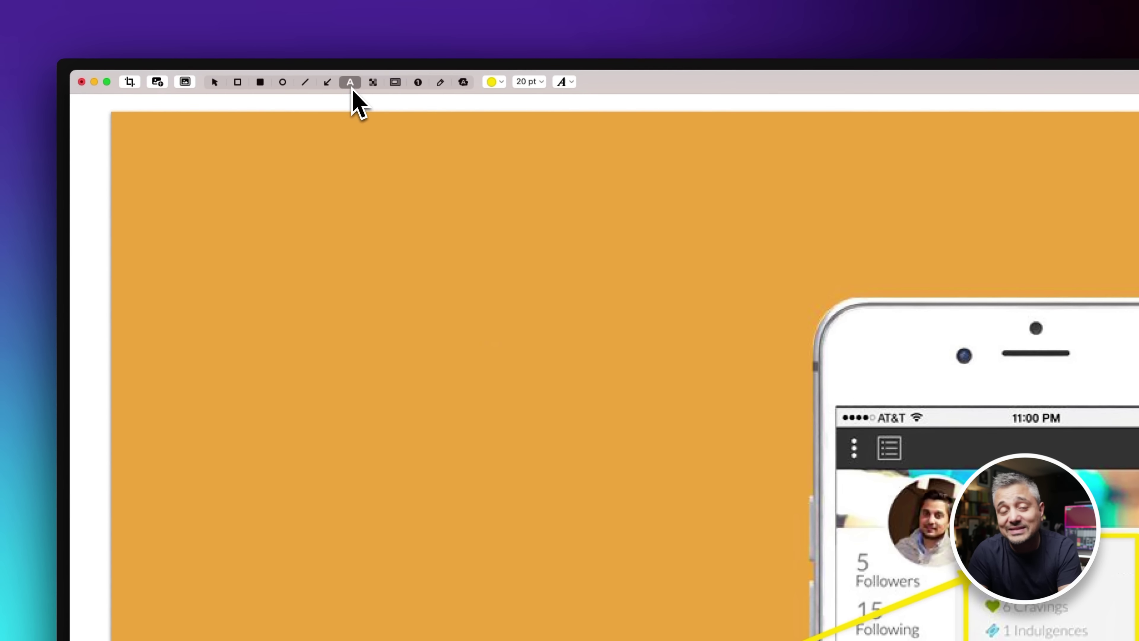
Step: Add a red 72 pt note 'Can we make this a bit darker?' at the arrow's tail
{"action": "left_click", "coordinate": [495, 87]}
{"action": "left_click", "coordinate": [493, 109]}
{"action": "left_click", "coordinate": [397, 389]}
{"action": "type", "text": "Can we"}
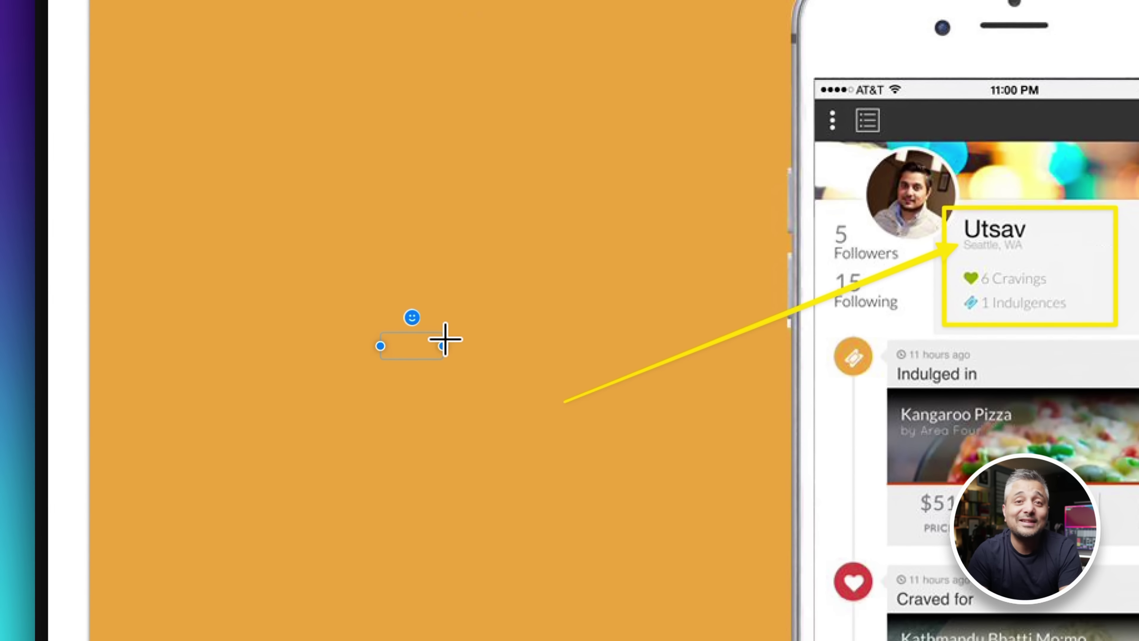
{"action": "type", "text": " make this a bit darker?"}
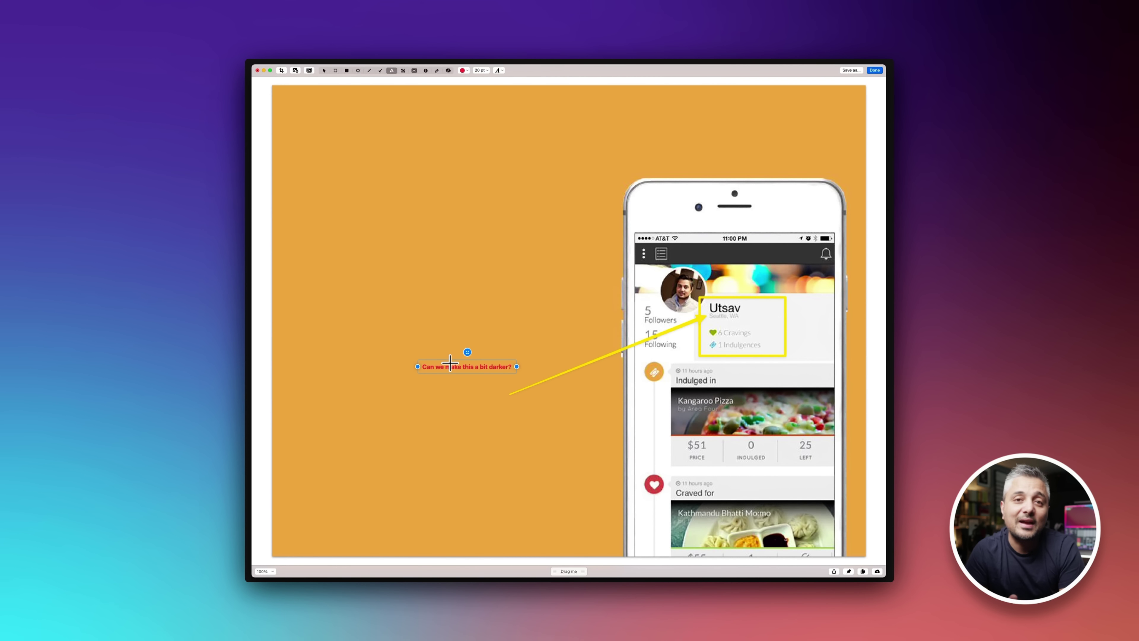
{"action": "key", "text": "super+a"}
{"action": "left_click", "coordinate": [481, 70]}
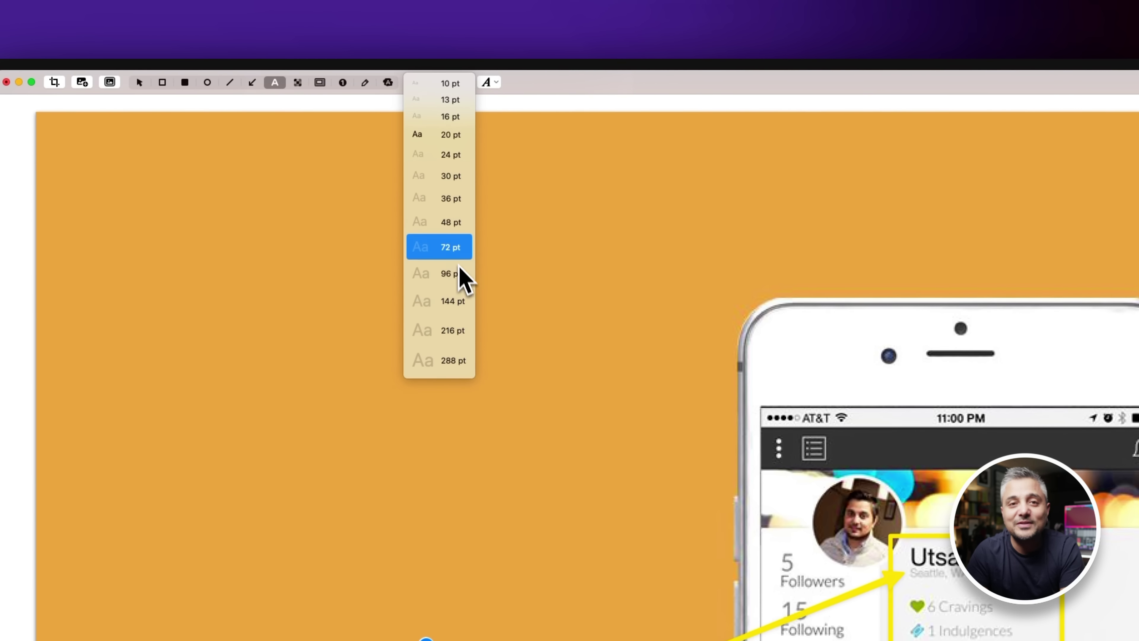
{"action": "left_click", "coordinate": [483, 165]}
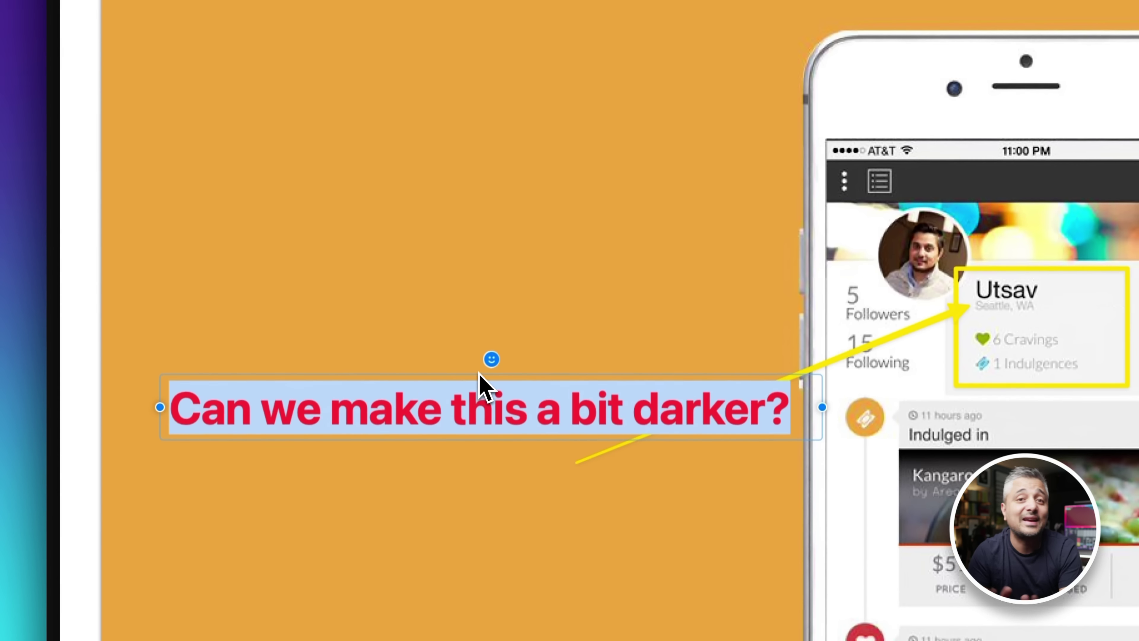
{"action": "key", "text": "Escape"}
{"action": "left_click_drag", "start_coordinate": [421, 355], "coordinate": [394, 420]}
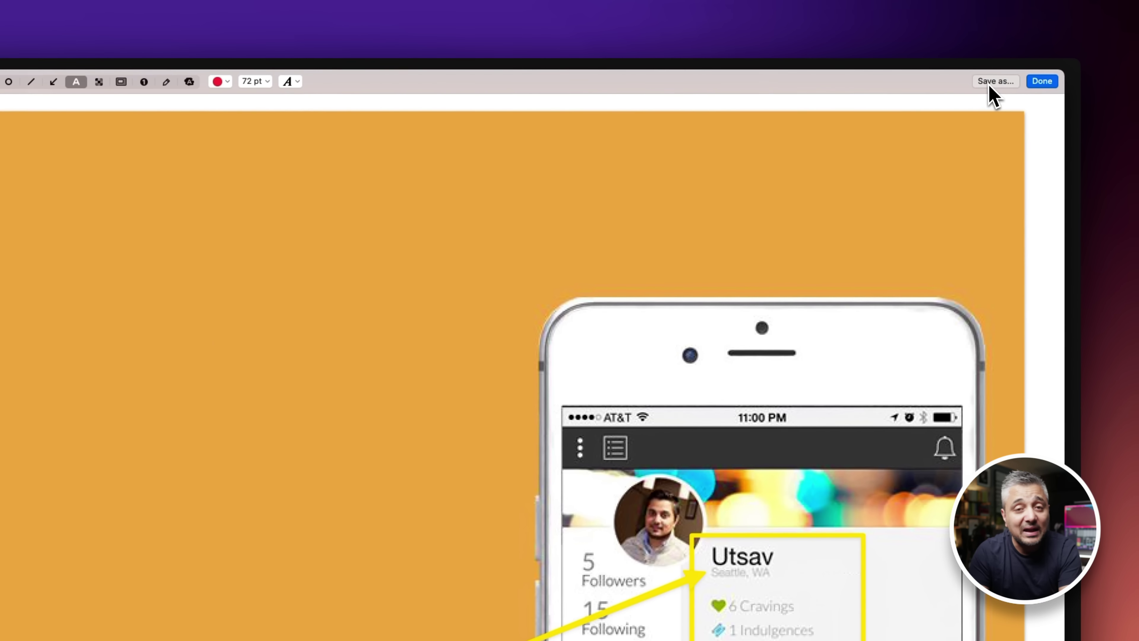
Step: Save the annotated image as 'Feedback'
{"action": "left_click", "coordinate": [1029, 47]}
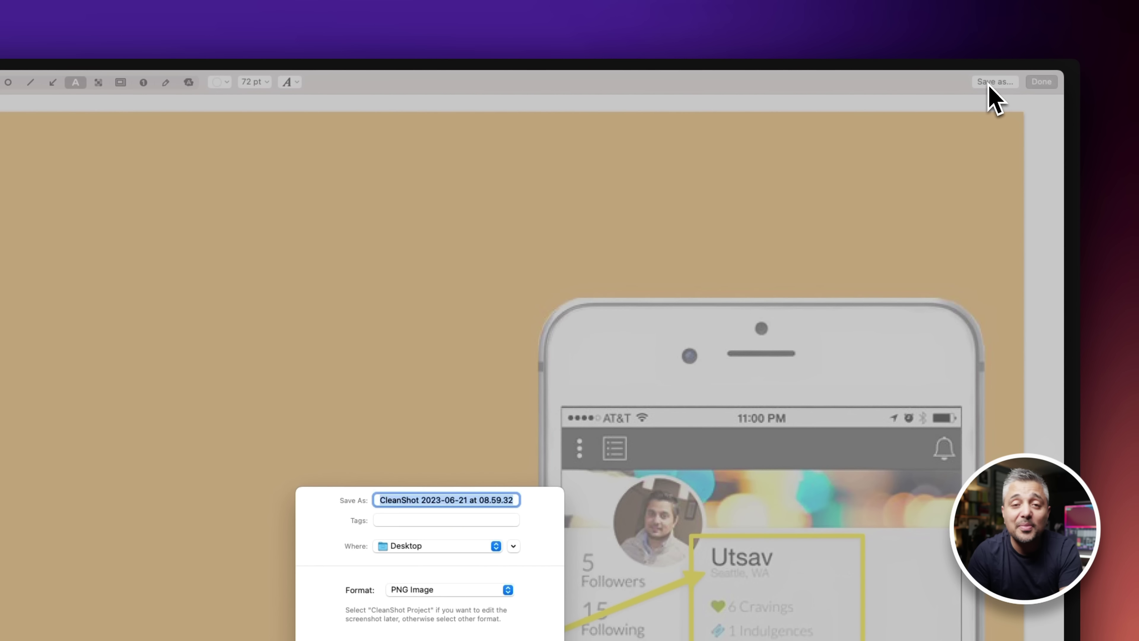
{"action": "type", "text": "Feedback"}
{"action": "key", "text": "Return"}
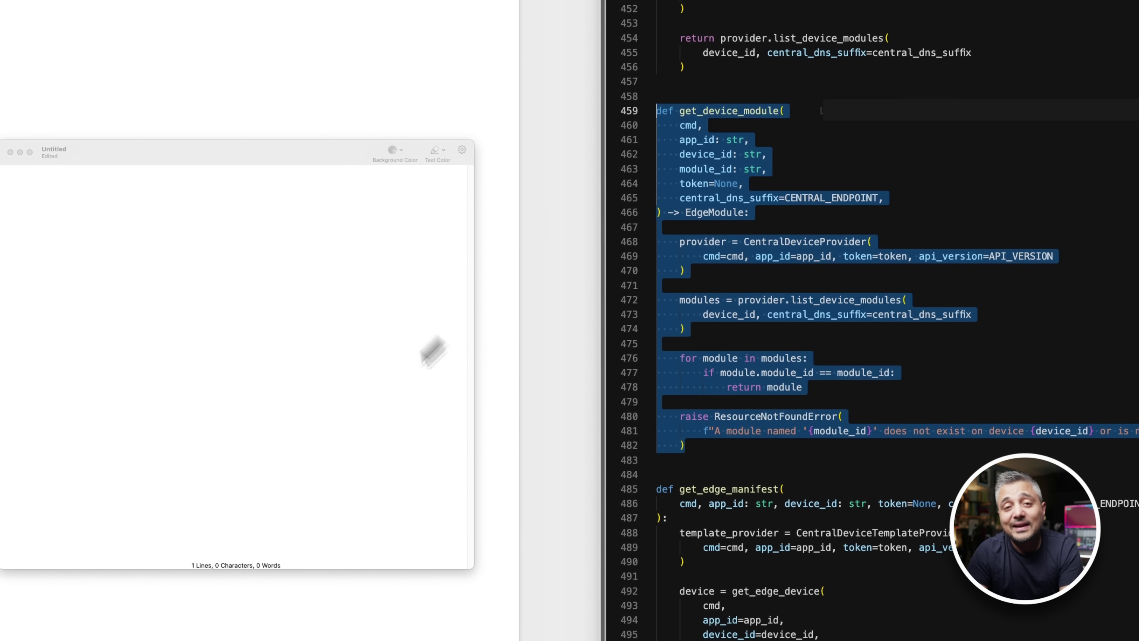
Step: Paste the get_device_module code into the notepad, delete it, and re-paste it as plain text
{"action": "left_click", "coordinate": [285, 366]}
{"action": "key", "text": "super+v"}
{"action": "key", "text": "super+a"}
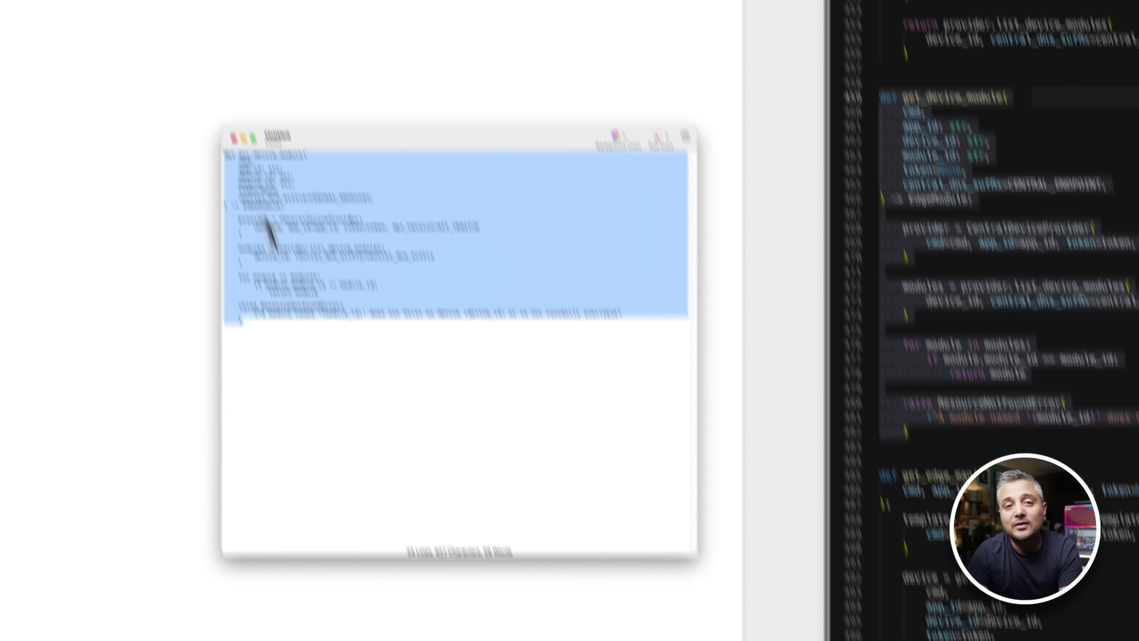
{"action": "key", "text": "BackSpace"}
{"action": "key", "text": "super+alt+shift+v"}
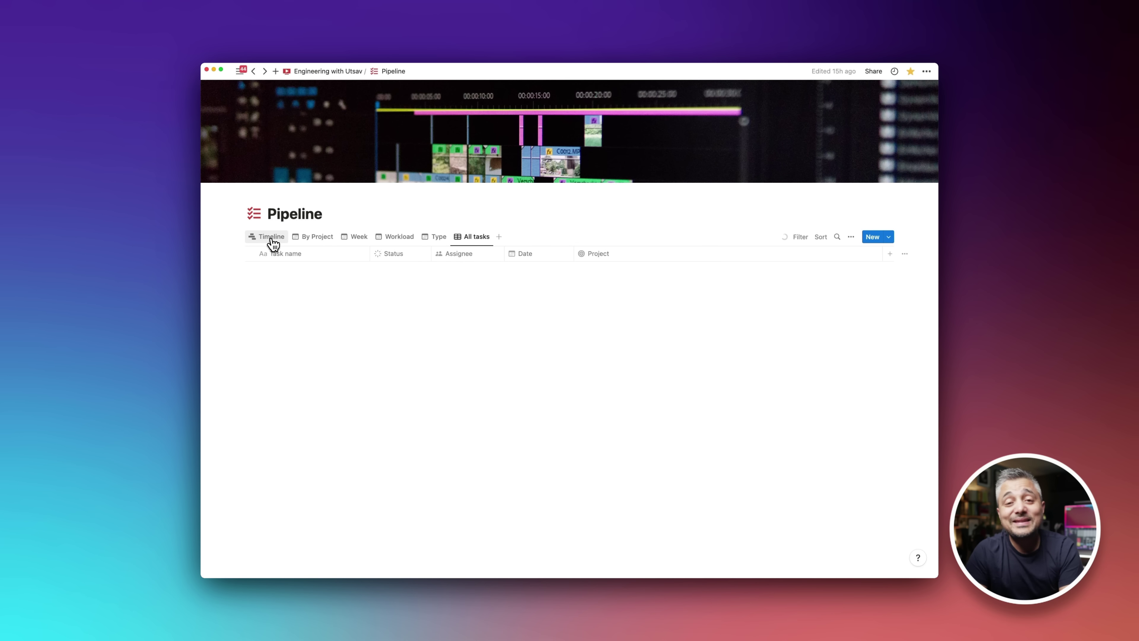
Step: Switch the Pipeline database to its Timeline view showing the linked July 2023 tasks
{"action": "left_click", "coordinate": [272, 238]}
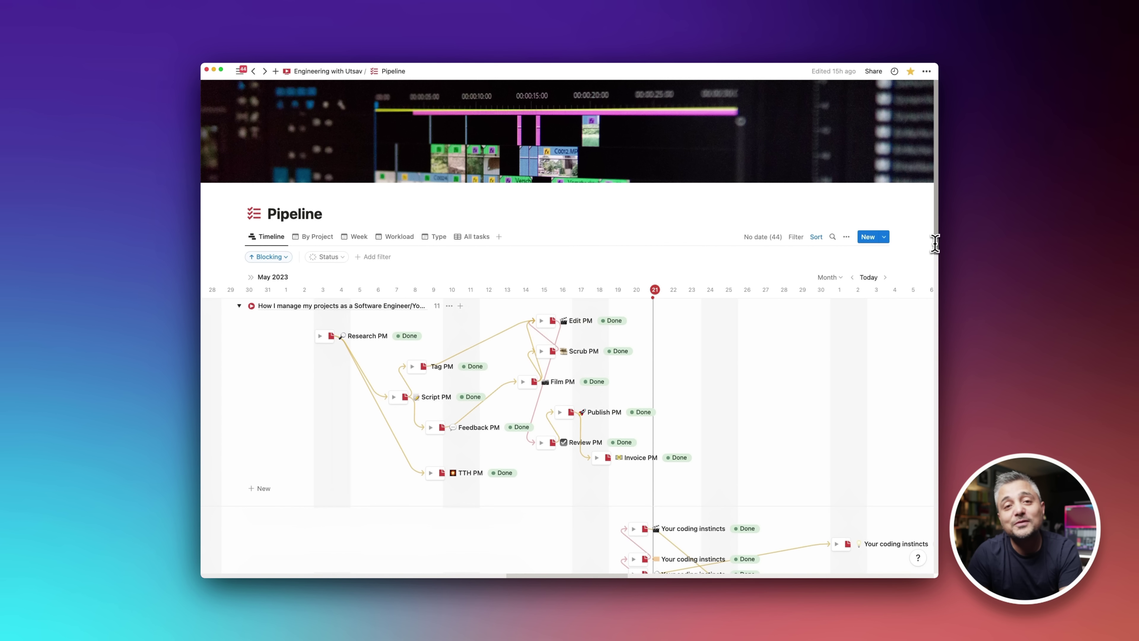
{"action": "scroll", "coordinate": [936, 246], "scroll_direction": "down", "scroll_amount": 1}
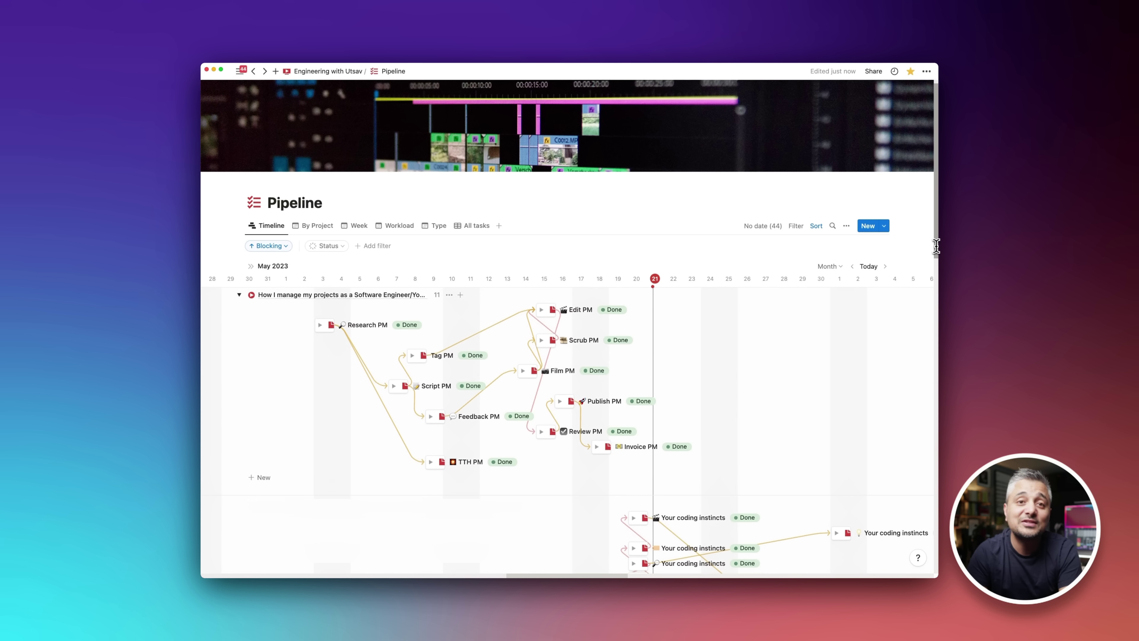
{"action": "scroll", "coordinate": [936, 246], "scroll_direction": "up", "scroll_amount": 1}
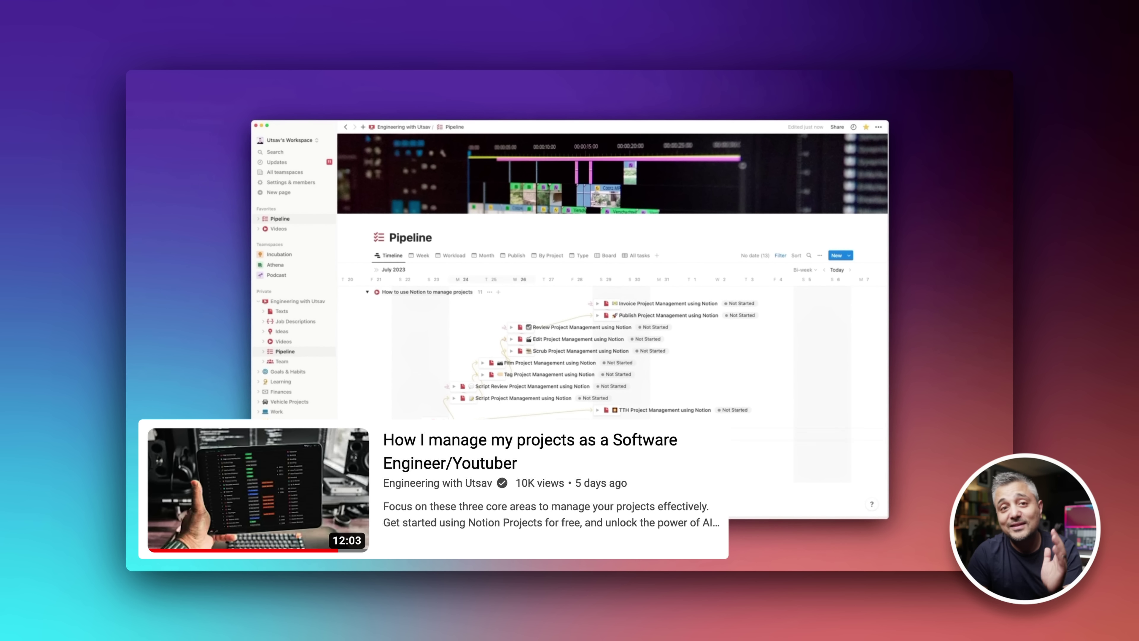
Step: Open the Bi-week dropdown to change the Notion timeline's time scale
{"action": "left_click", "coordinate": [803, 269]}
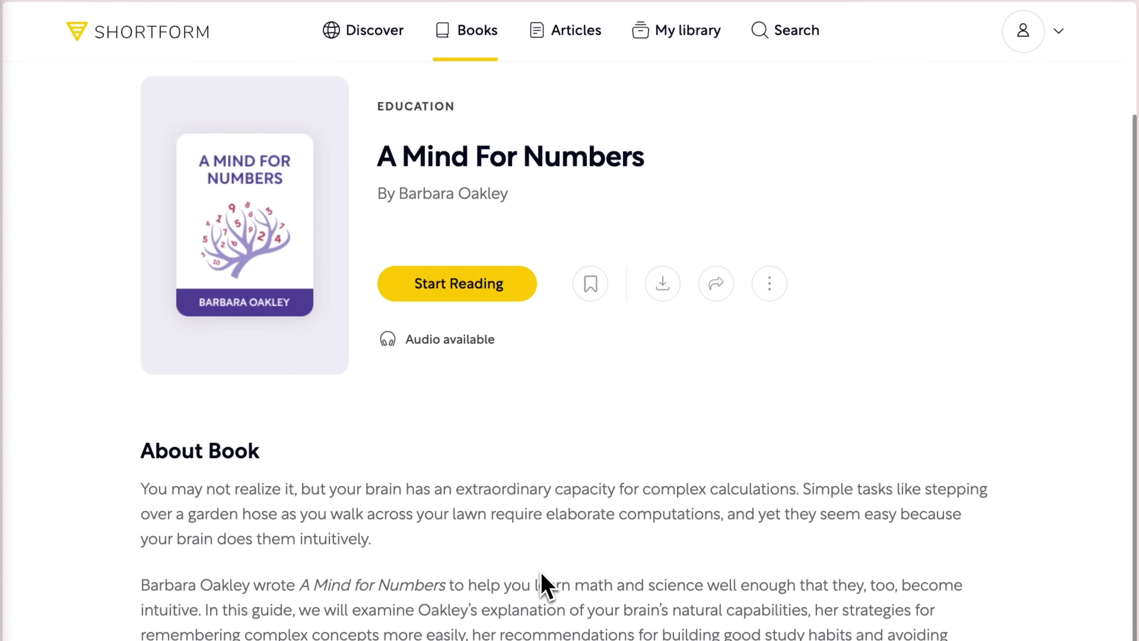
Step: Start reading the 1-Page Summary and highlight its first paragraph in yellow
{"action": "left_click", "coordinate": [453, 292]}
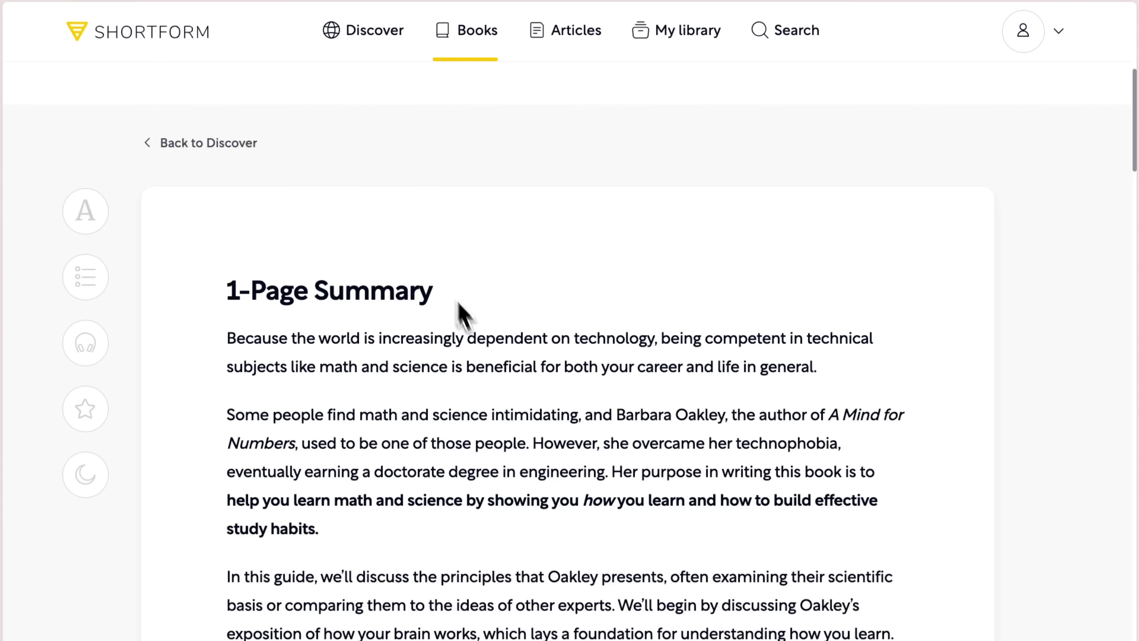
{"action": "mouse_move", "coordinate": [228, 340]}
{"action": "left_mouse_down"}
{"action": "mouse_move", "coordinate": [844, 339]}
{"action": "mouse_move", "coordinate": [854, 369]}
{"action": "left_mouse_up"}
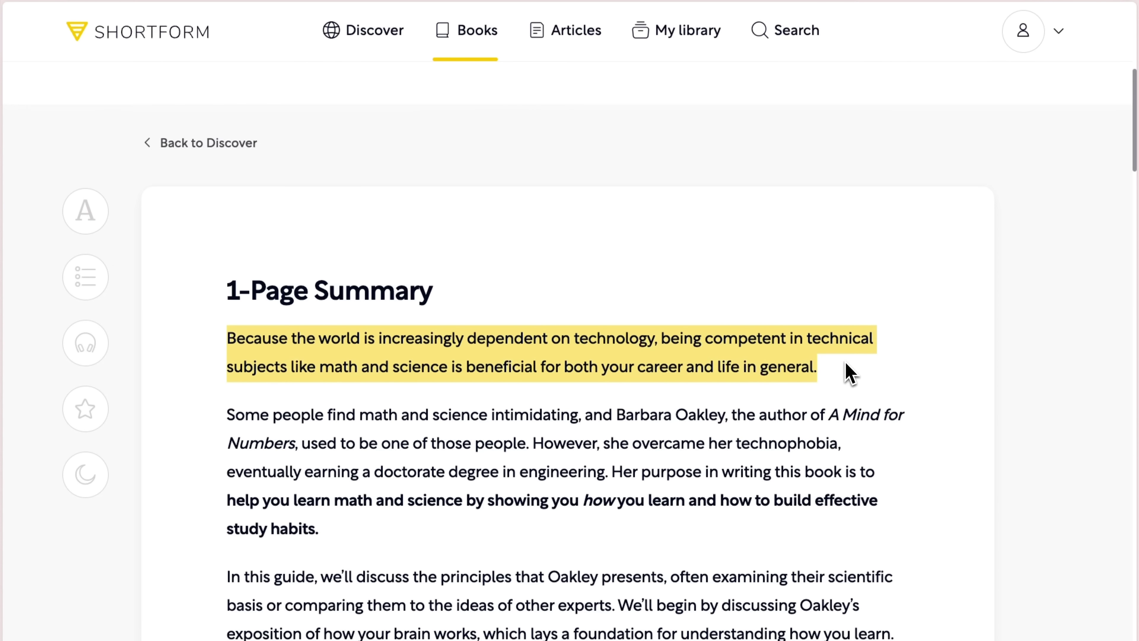
{"action": "left_click", "coordinate": [145, 296]}
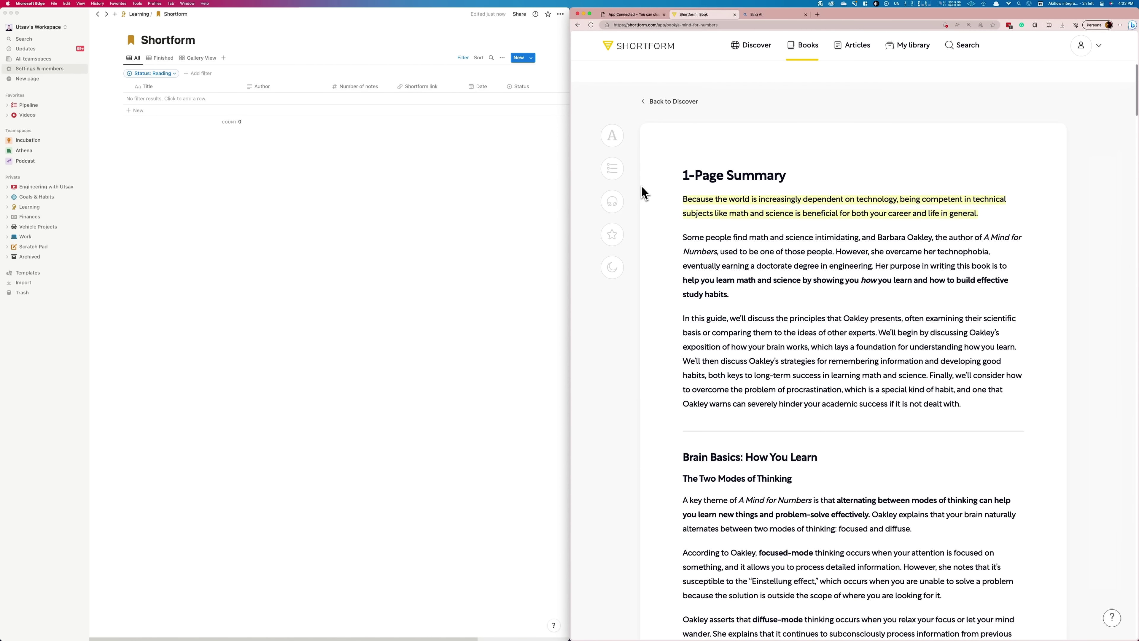
Step: Check the synced A Mind for Numbers row in side peek, then bring up Akiflow's search
{"action": "left_click", "coordinate": [229, 99]}
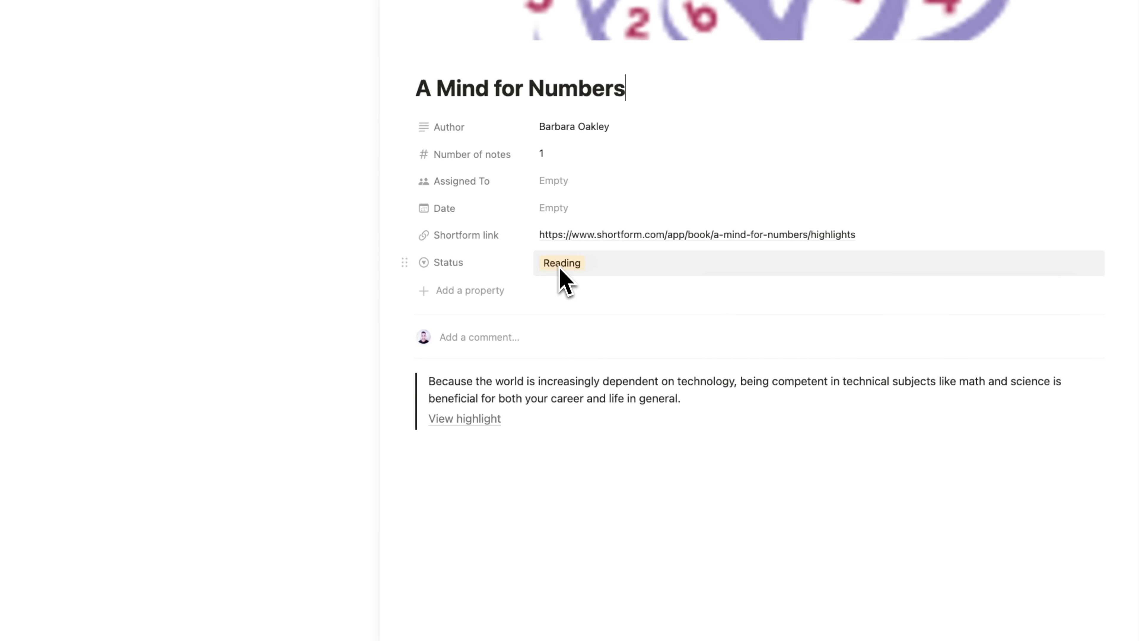
{"action": "left_click", "coordinate": [239, 232]}
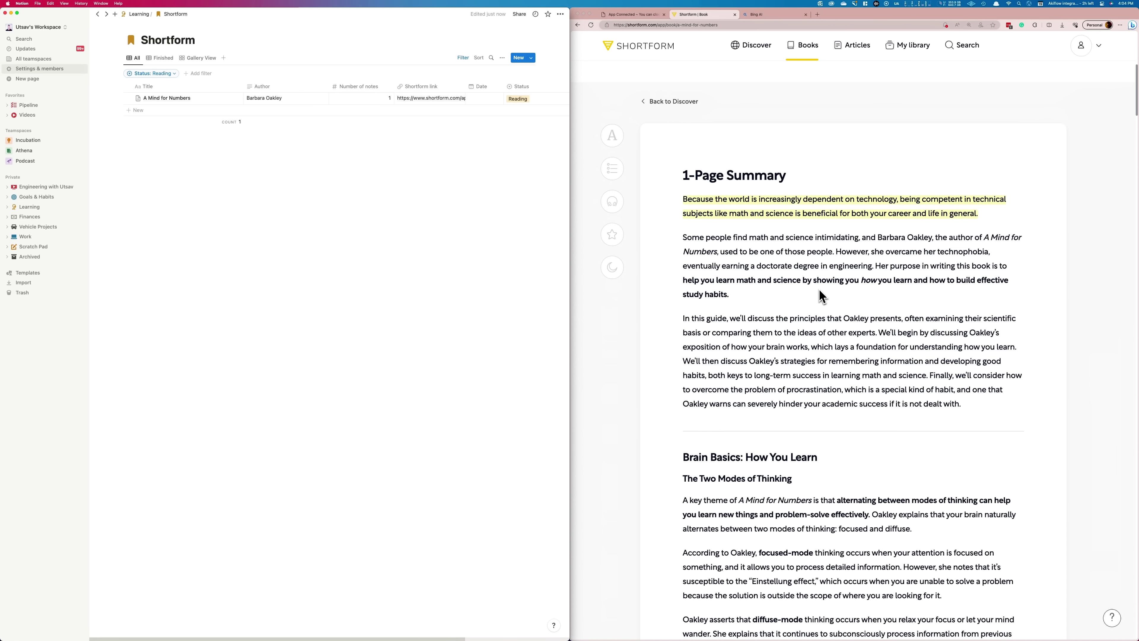
{"action": "key", "text": "super+Tab"}
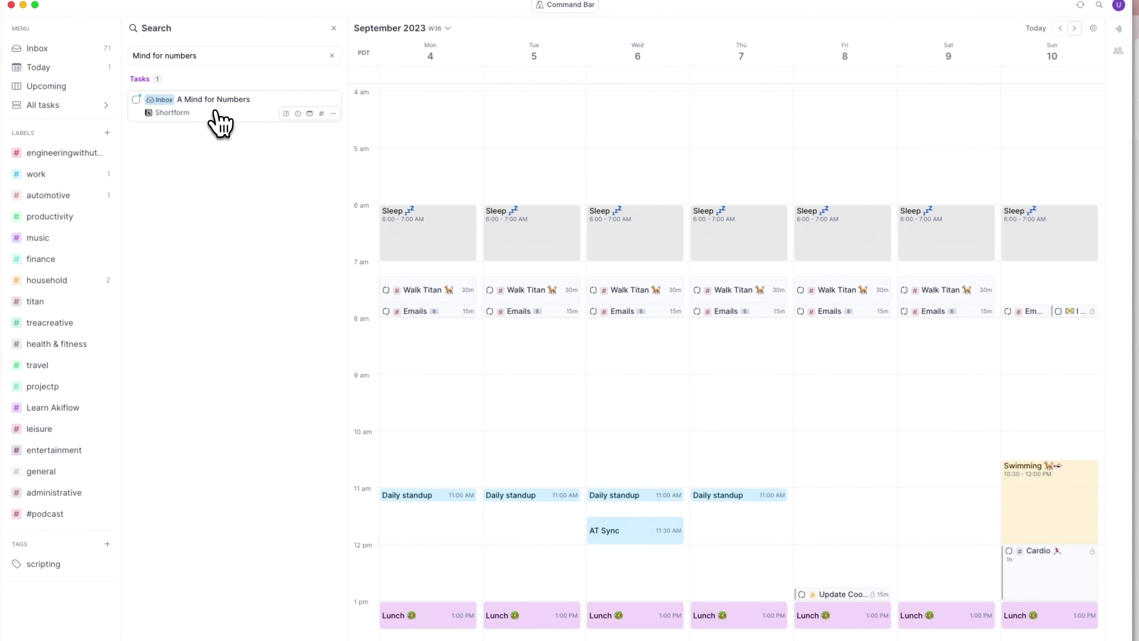
Step: Drag the A Mind for Numbers task onto Monday, September 4 at 9:00 AM
{"action": "left_click_drag", "start_coordinate": [220, 121], "coordinate": [421, 493]}
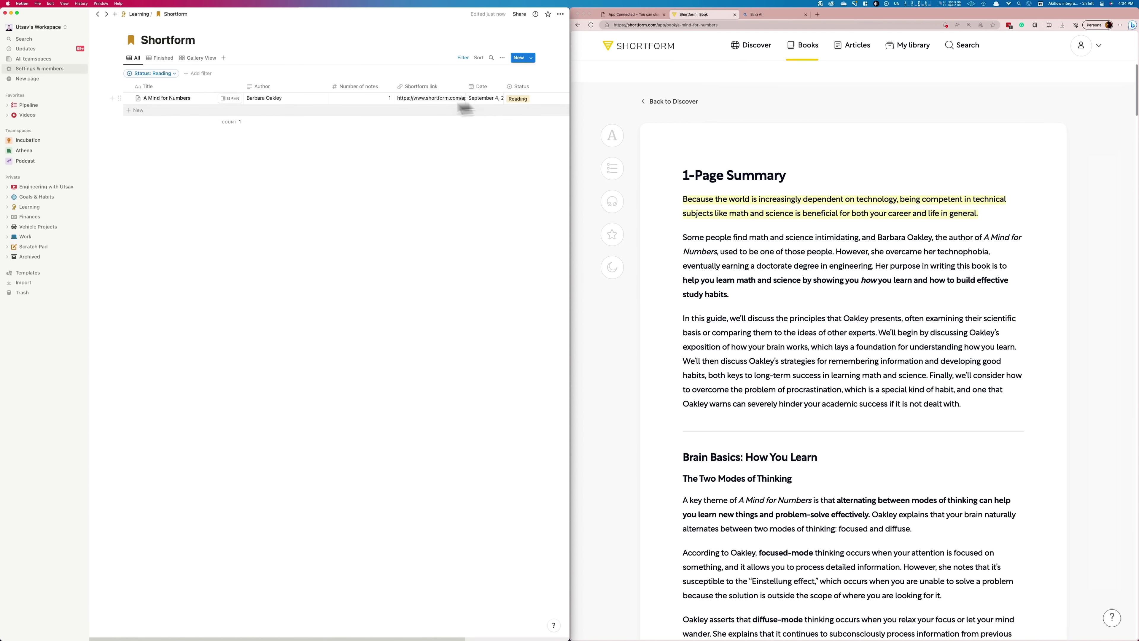
Step: Open the A Mind for Numbers row to confirm its September 4 date, also shown 9–11am in Google Calendar
{"action": "left_click", "coordinate": [230, 98]}
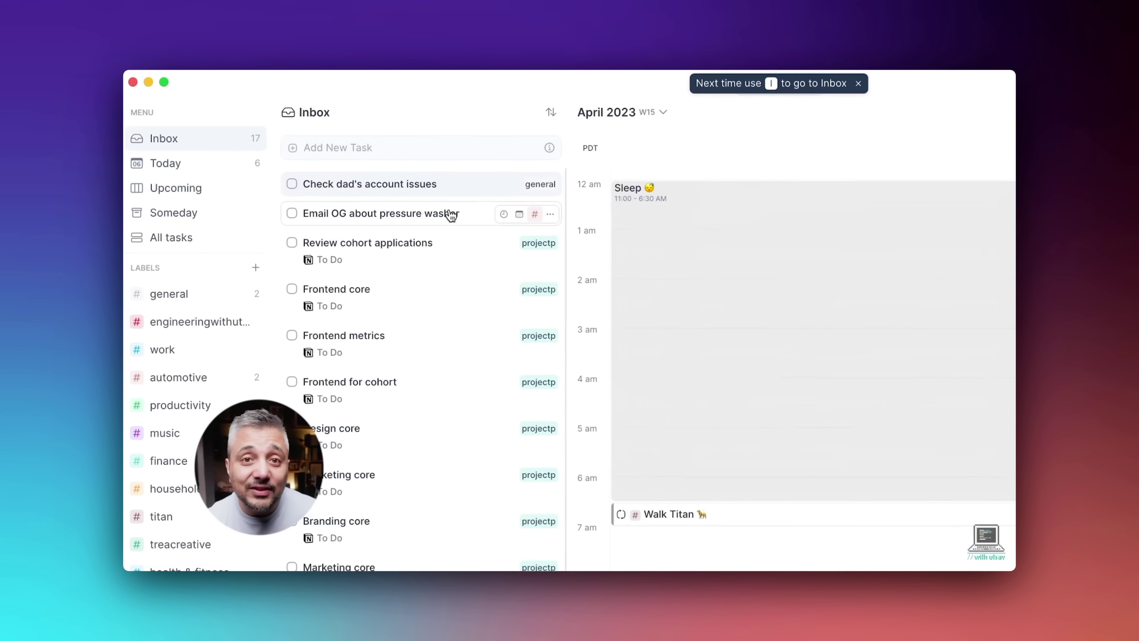
{"action": "left_click", "coordinate": [447, 214]}
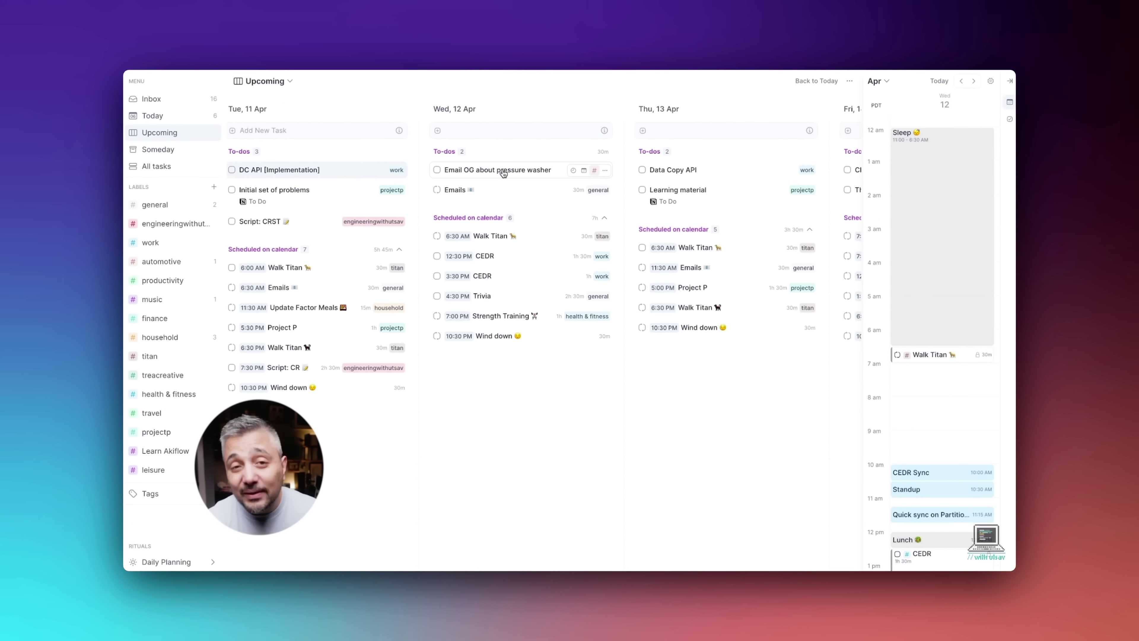
{"action": "left_click", "coordinate": [497, 170]}
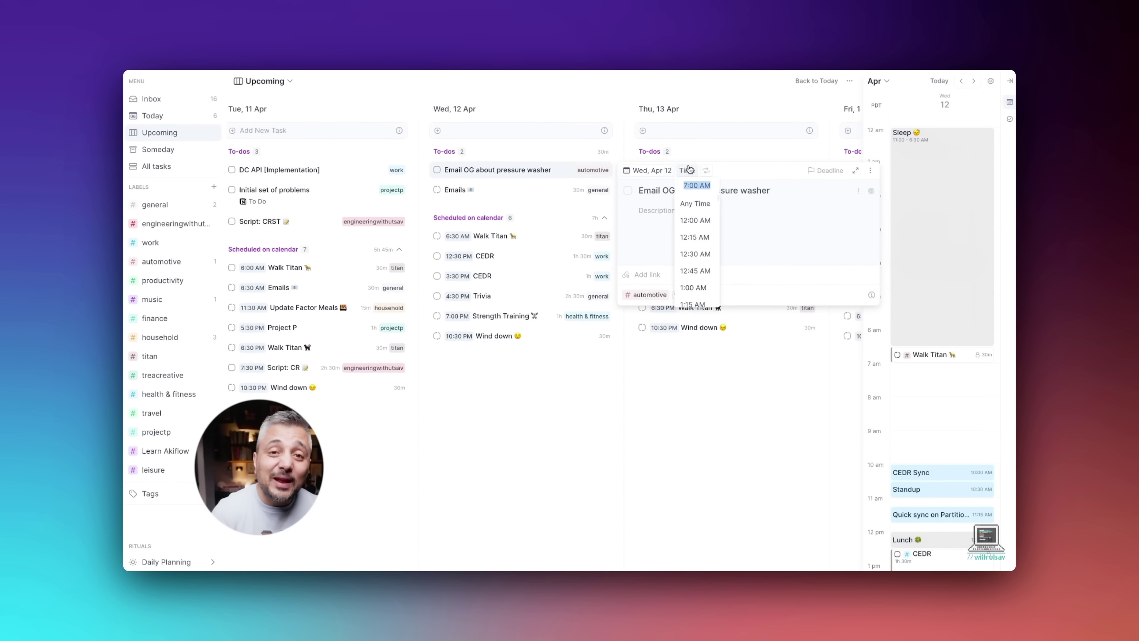
{"action": "left_click", "coordinate": [565, 444]}
{"action": "left_click_drag", "start_coordinate": [501, 173], "coordinate": [940, 240]}
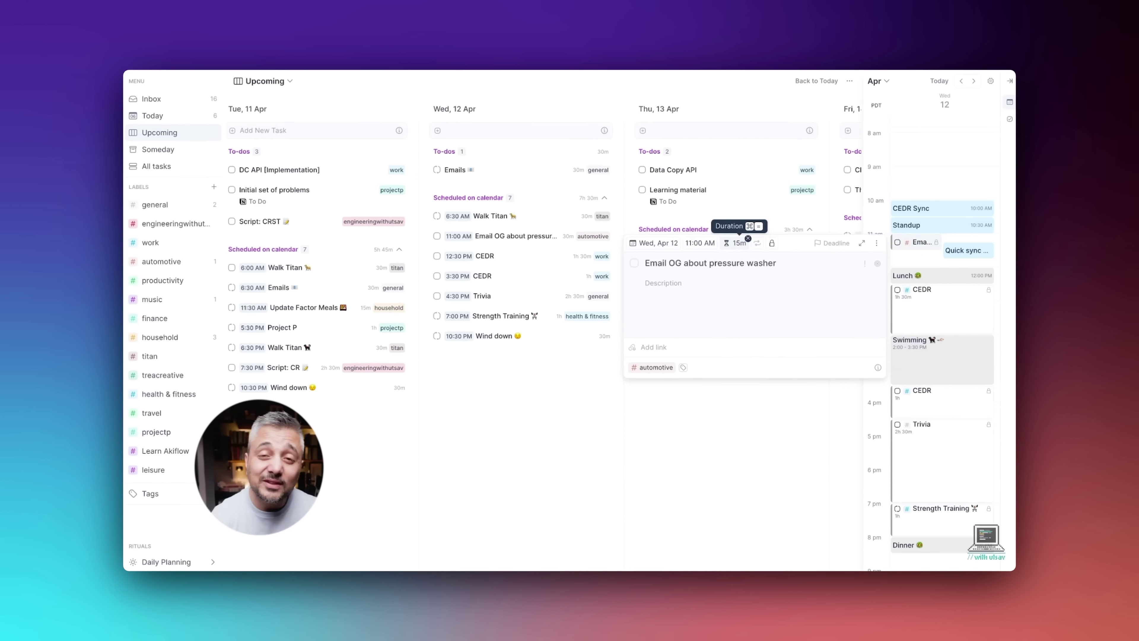
Step: Duplicate the Wednesday Emails task and place the copies around noon and at 8:30 PM
{"action": "right_click", "coordinate": [489, 179]}
{"action": "left_click", "coordinate": [538, 333]}
{"action": "left_click", "coordinate": [466, 189]}
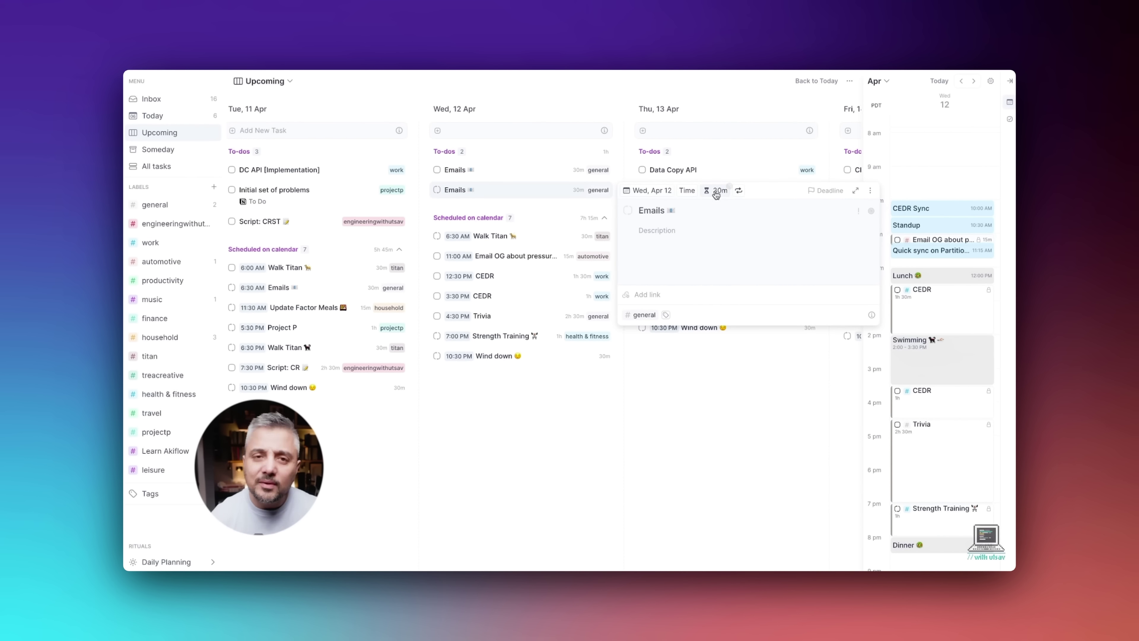
{"action": "left_click_drag", "start_coordinate": [481, 189], "coordinate": [904, 269]}
{"action": "key", "text": "Return"}
{"action": "left_click_drag", "start_coordinate": [490, 173], "coordinate": [947, 568]}
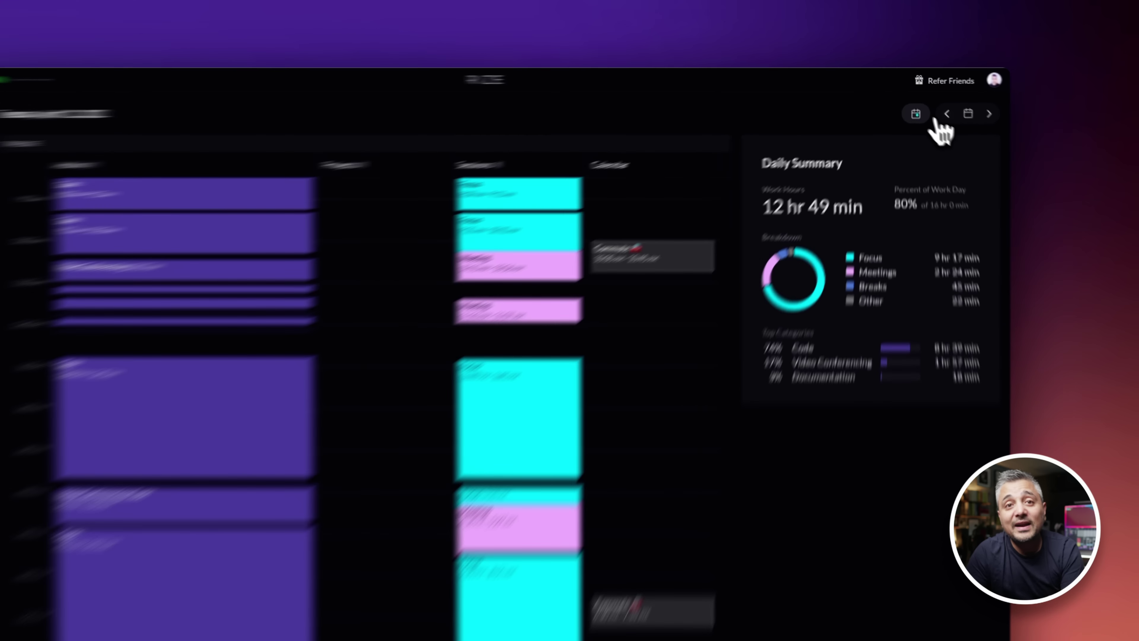
Step: Jump Rize's timeline to today and start the Lo-Fi Beats soundscape
{"action": "left_click", "coordinate": [914, 104]}
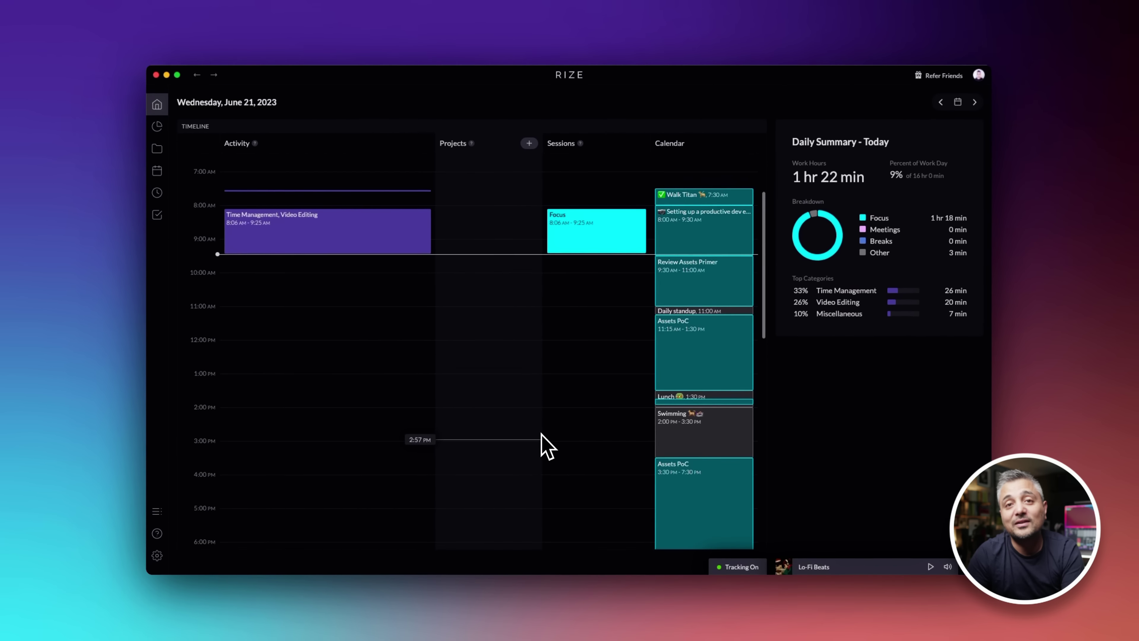
{"action": "left_click", "coordinate": [884, 567]}
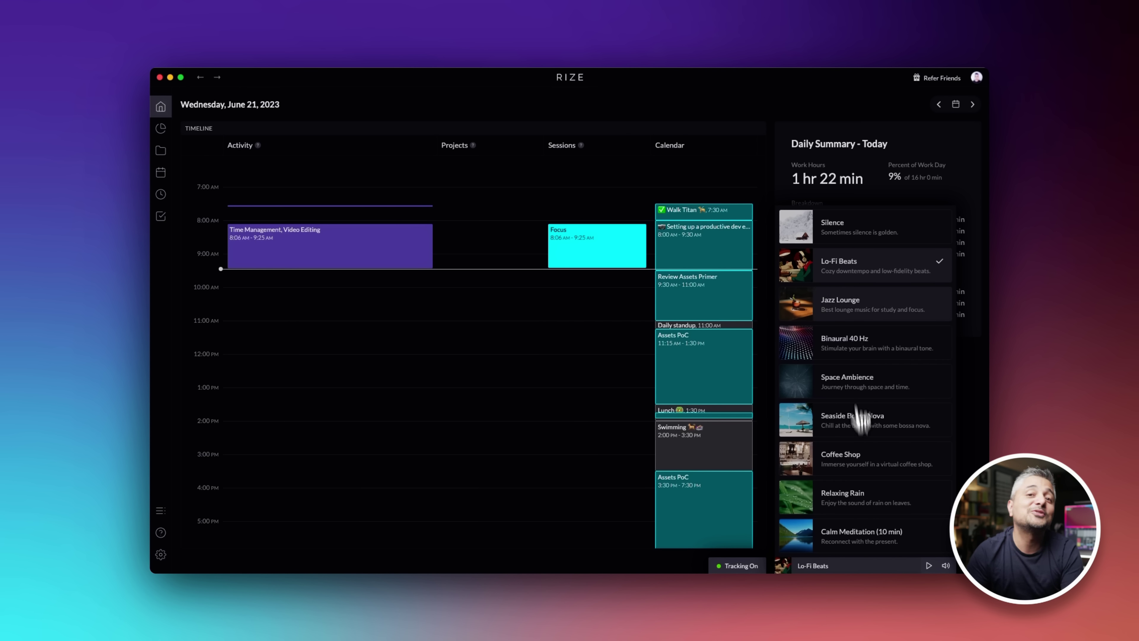
{"action": "left_click", "coordinate": [849, 272]}
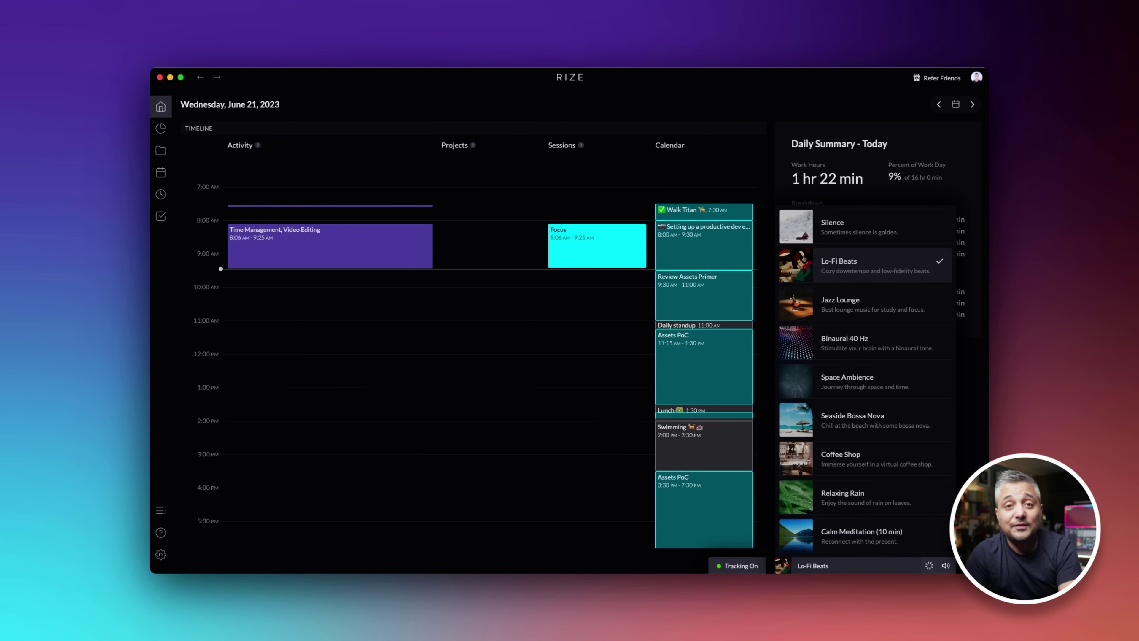
{"action": "left_click", "coordinate": [591, 569]}
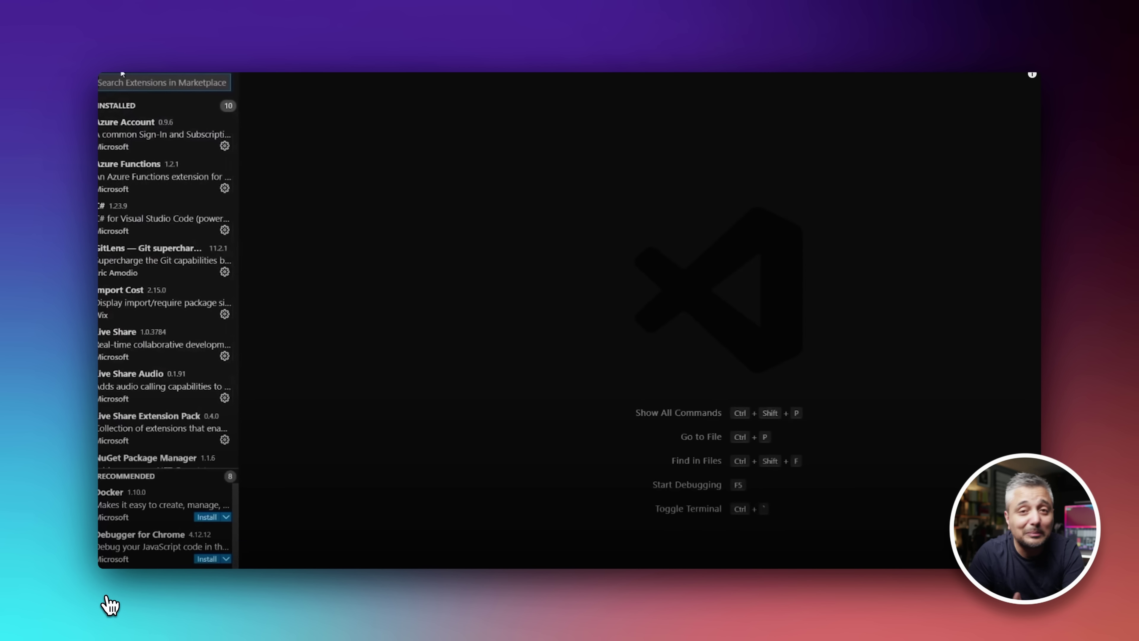
Step: Search 'cobalt2' and view Cobalt2 Theme Official, then search 'night o' and view Winter is Coming Theme
{"action": "type", "text": "cobalt2"}
{"action": "left_click", "coordinate": [177, 130]}
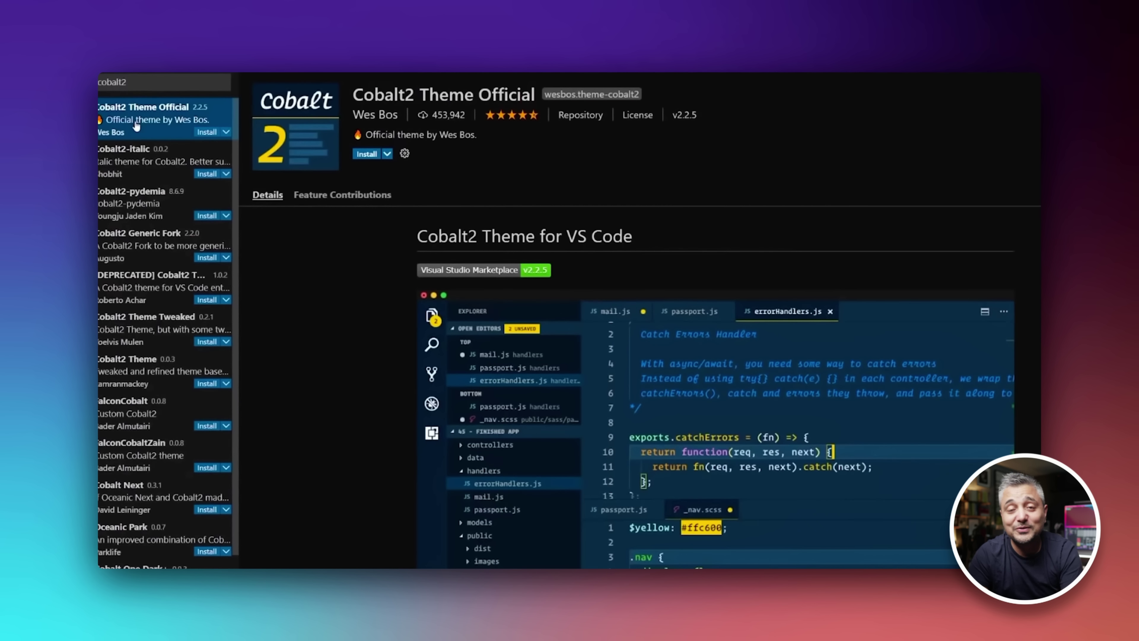
{"action": "key", "text": "ctrl+shift+x"}
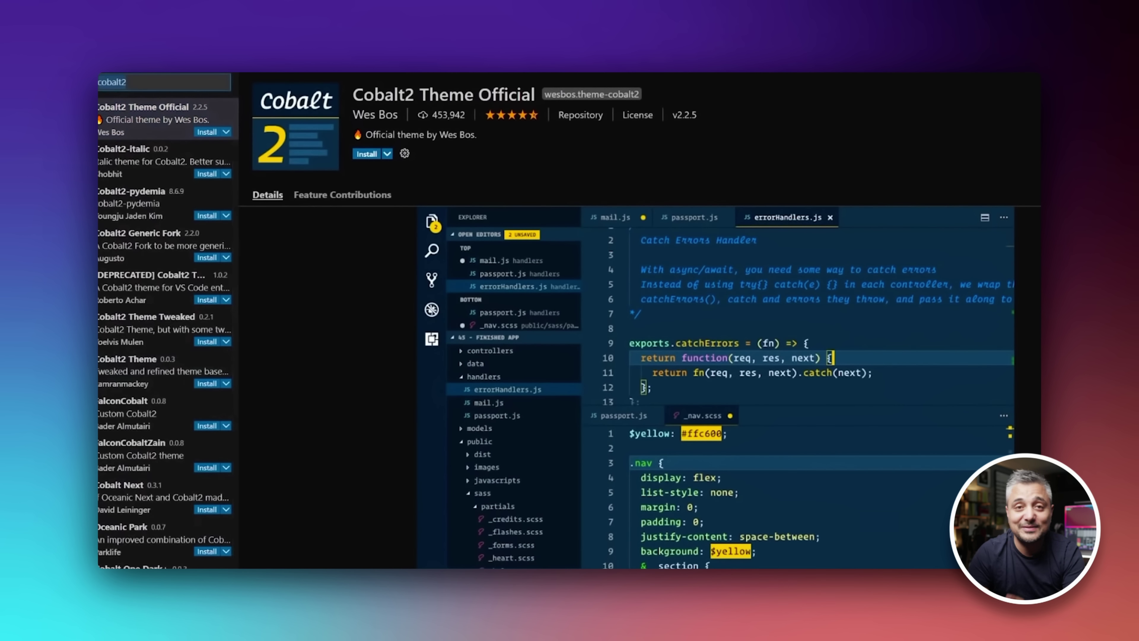
{"action": "type", "text": "night o"}
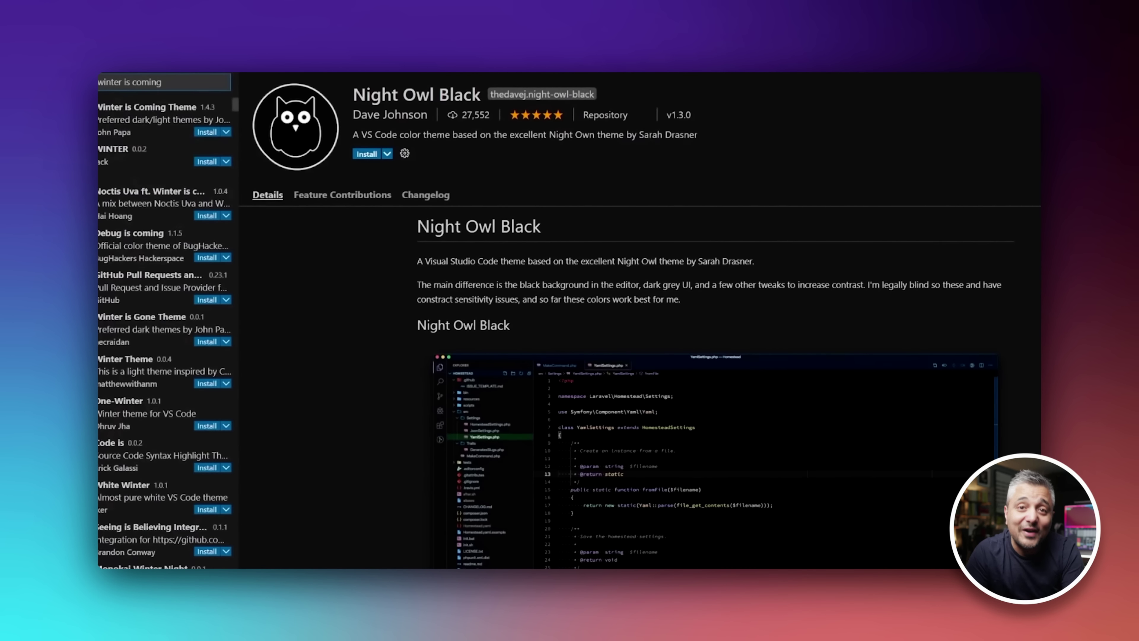
{"action": "left_click", "coordinate": [148, 119]}
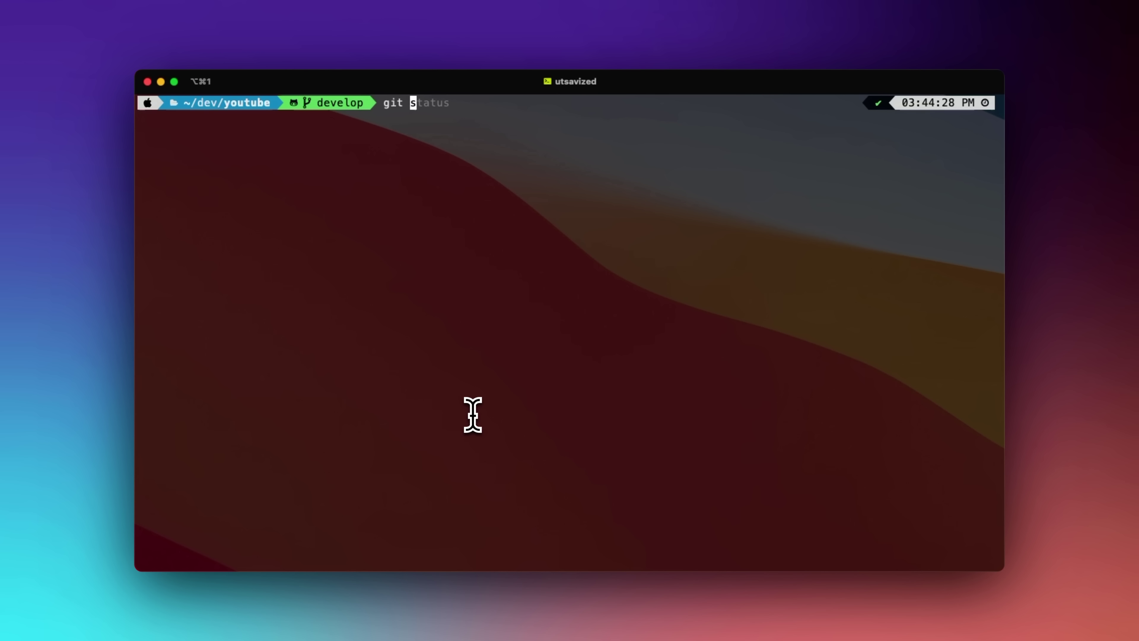
Step: Run git status, npm run build and ls -l in the ~/dev/youtube folder
{"action": "key", "text": "Return"}
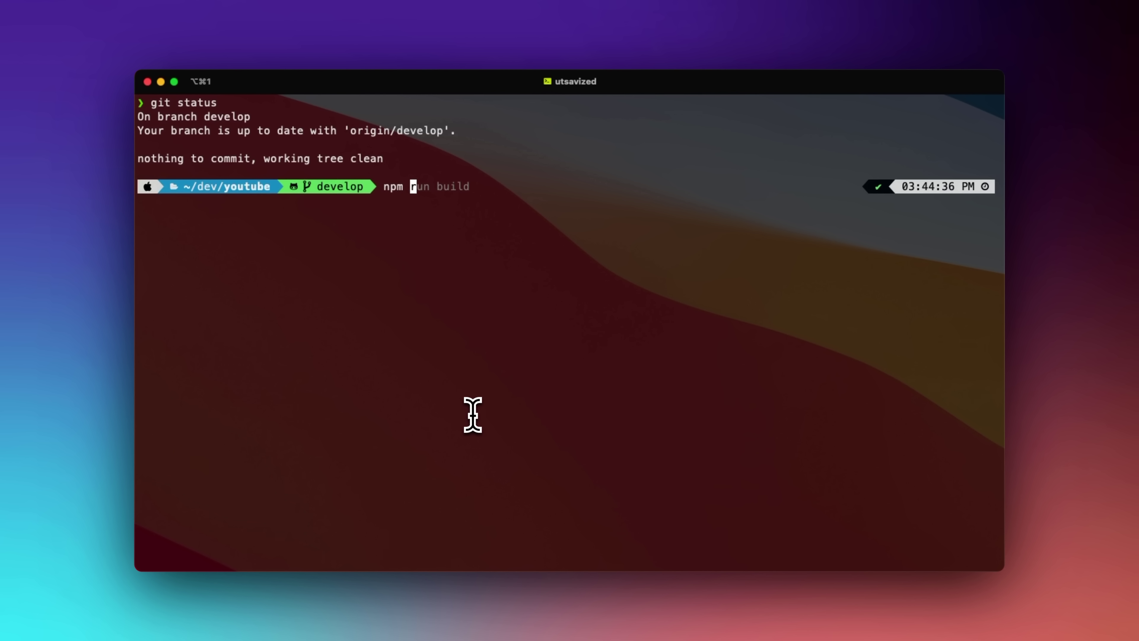
{"action": "key", "text": "Return"}
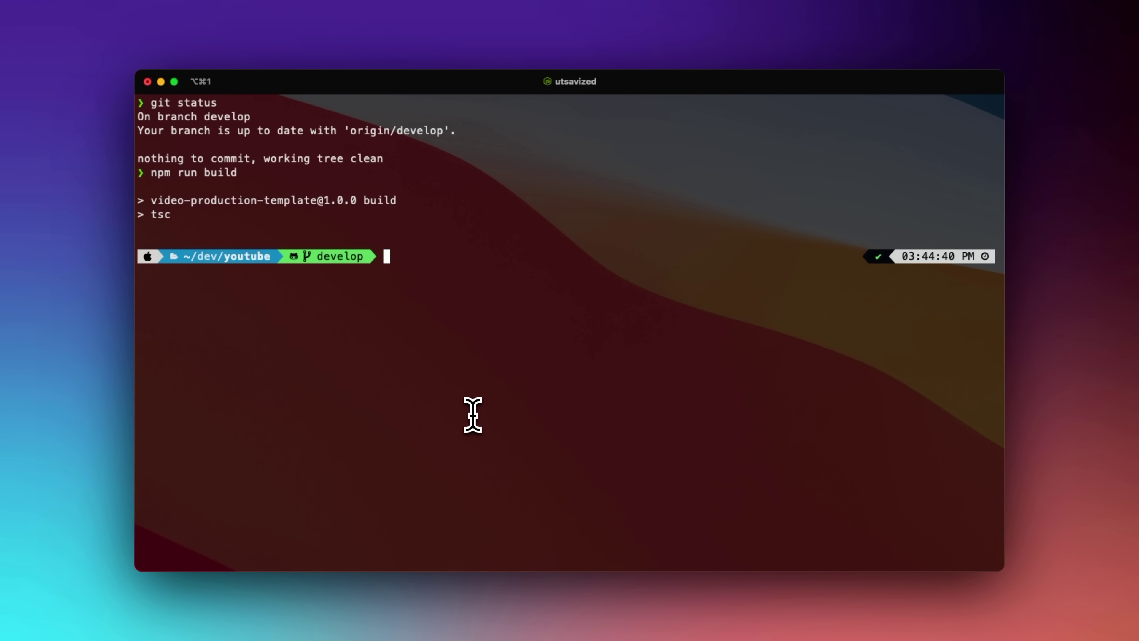
{"action": "key", "text": "Return"}
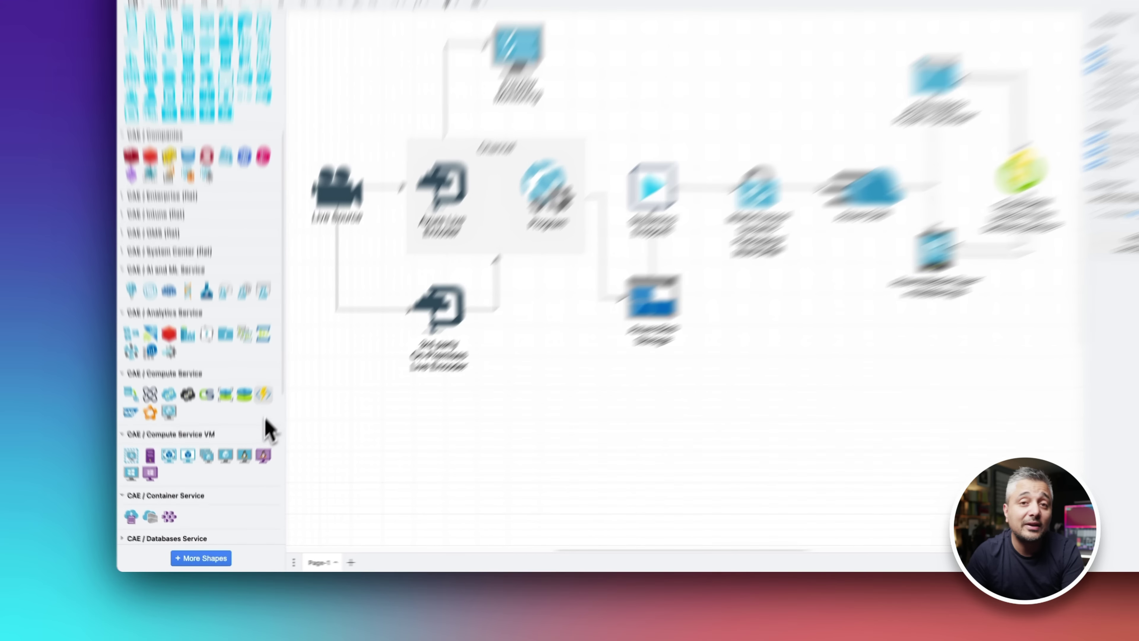
Step: Add an enlarged Azure Functions shape with an arrow to Azure Blob Storage labelled 'files to blob storage'
{"action": "left_click_drag", "start_coordinate": [250, 429], "coordinate": [680, 410]}
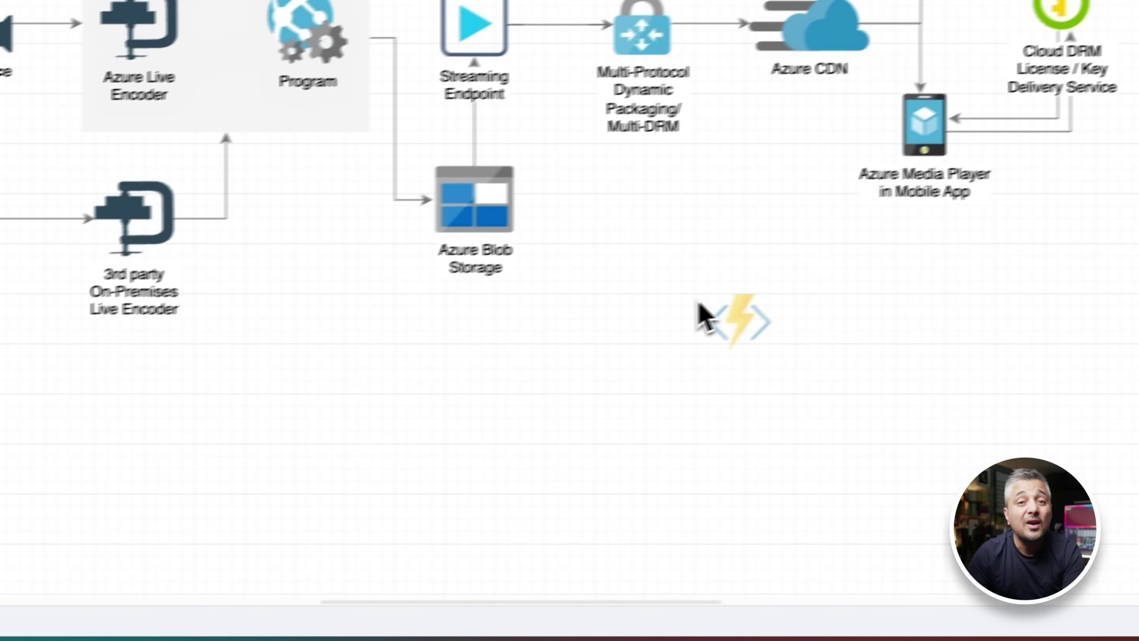
{"action": "left_click_drag", "start_coordinate": [725, 365], "coordinate": [786, 422]}
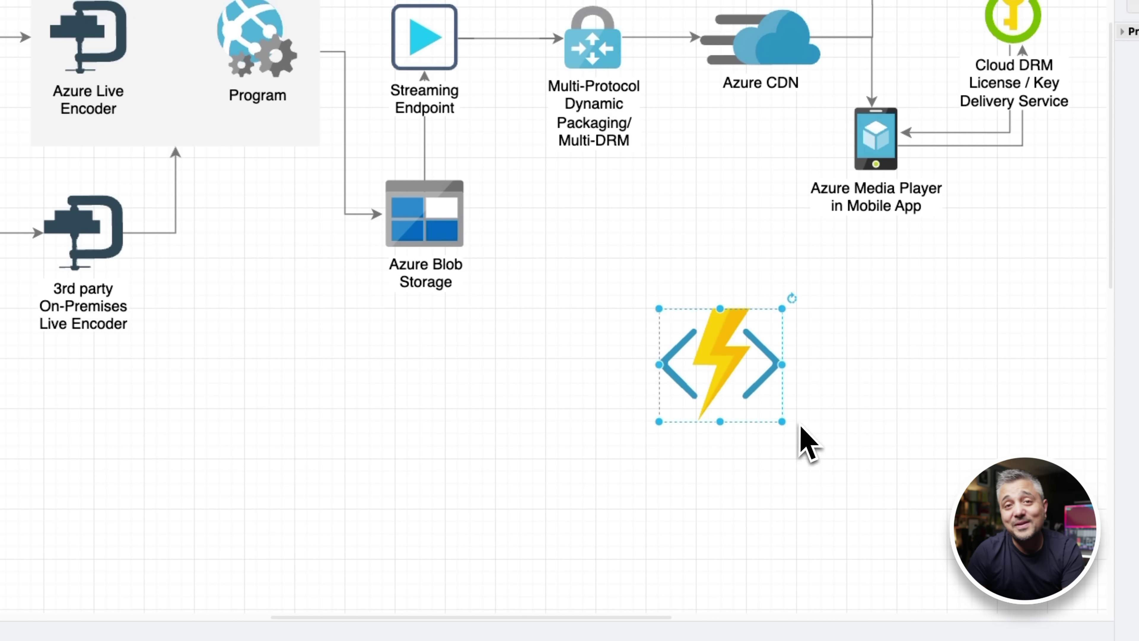
{"action": "left_click_drag", "start_coordinate": [656, 377], "coordinate": [423, 292]}
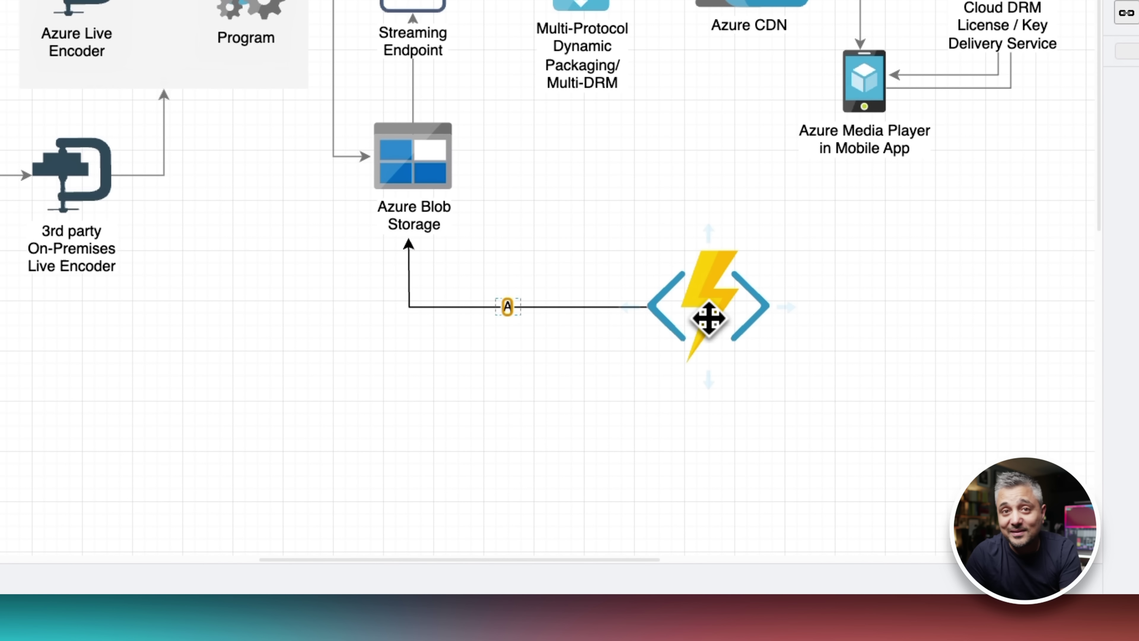
{"action": "type", "text": "iles to blob s"}
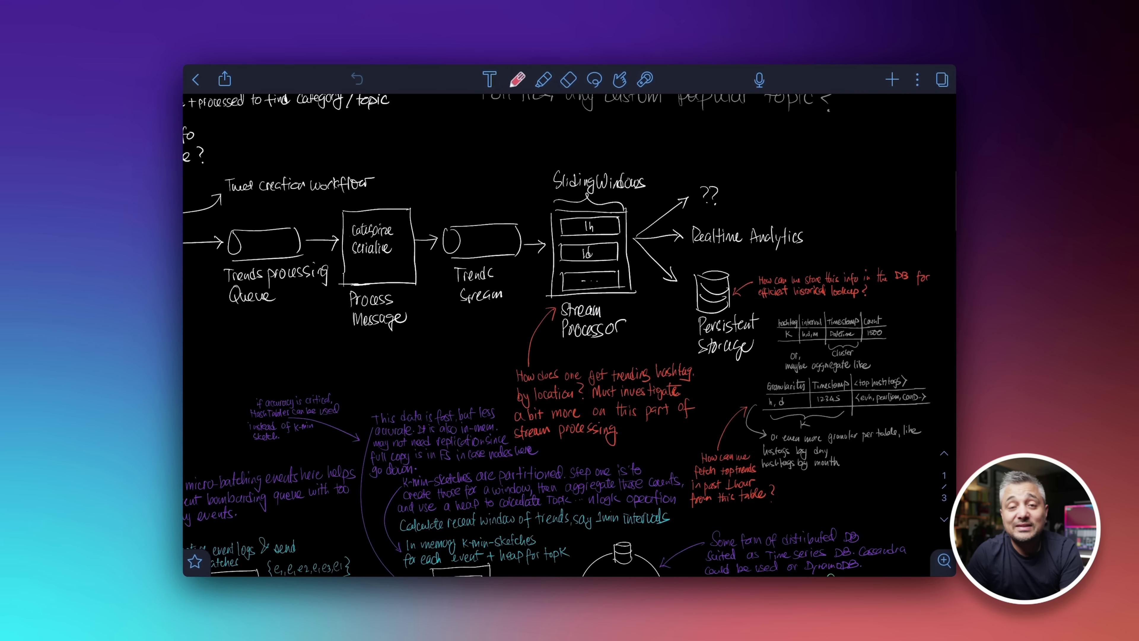
Step: Scroll the trending-hashtags notes to bring the DETAILS diagram into view
{"action": "scroll", "coordinate": [570, 334], "scroll_direction": "up", "scroll_amount": 5}
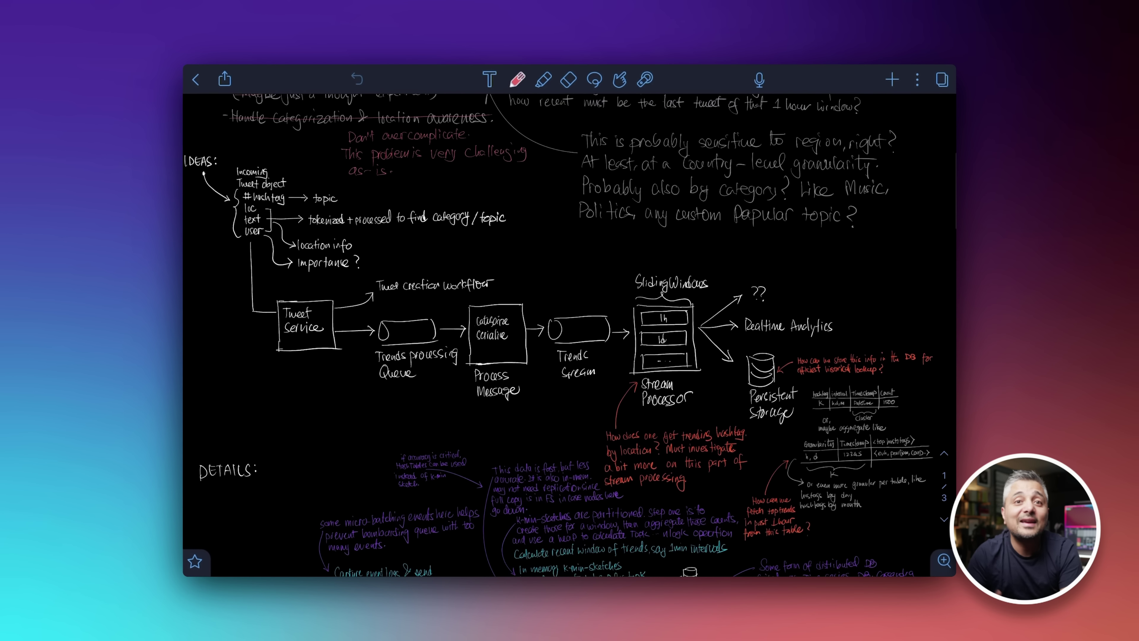
{"action": "scroll", "coordinate": [570, 334], "scroll_direction": "down", "scroll_amount": 10}
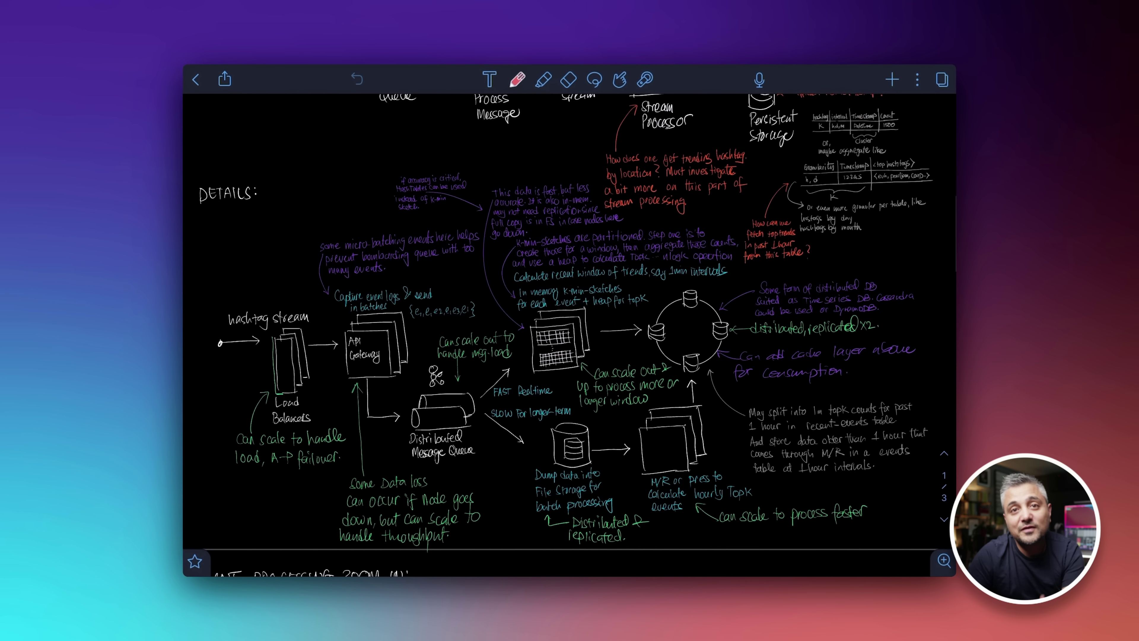
{"action": "scroll", "coordinate": [569, 335], "scroll_direction": "down", "scroll_amount": 5}
{"action": "scroll", "coordinate": [569, 335], "scroll_direction": "up", "scroll_amount": 8}
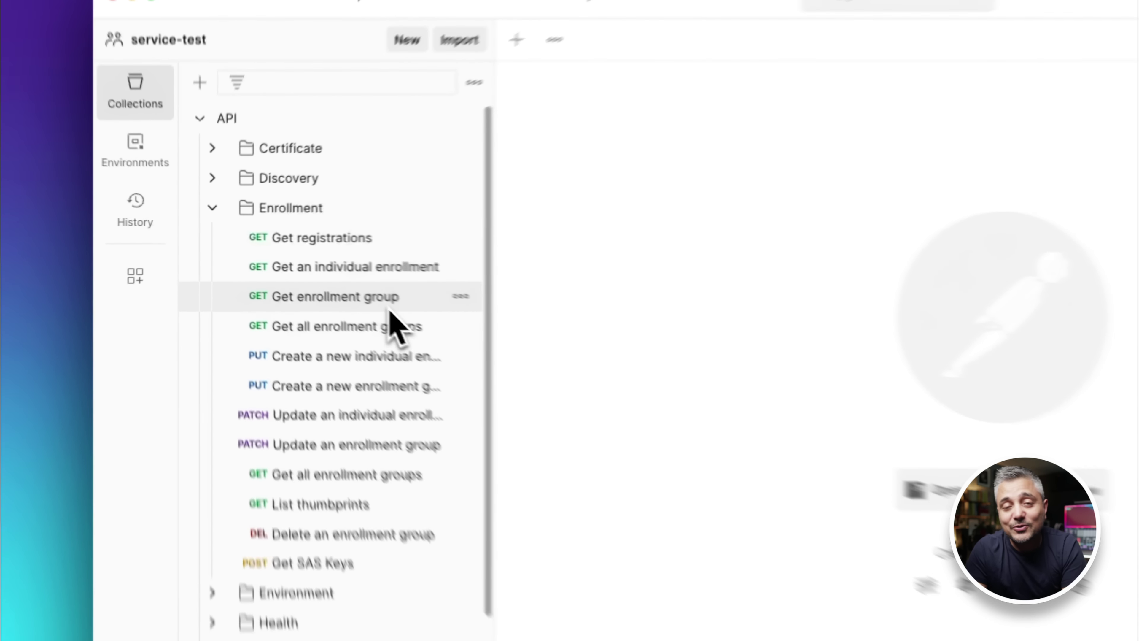
Step: Open the Get enrollment group request, then the Test environment's variables
{"action": "left_click", "coordinate": [319, 273]}
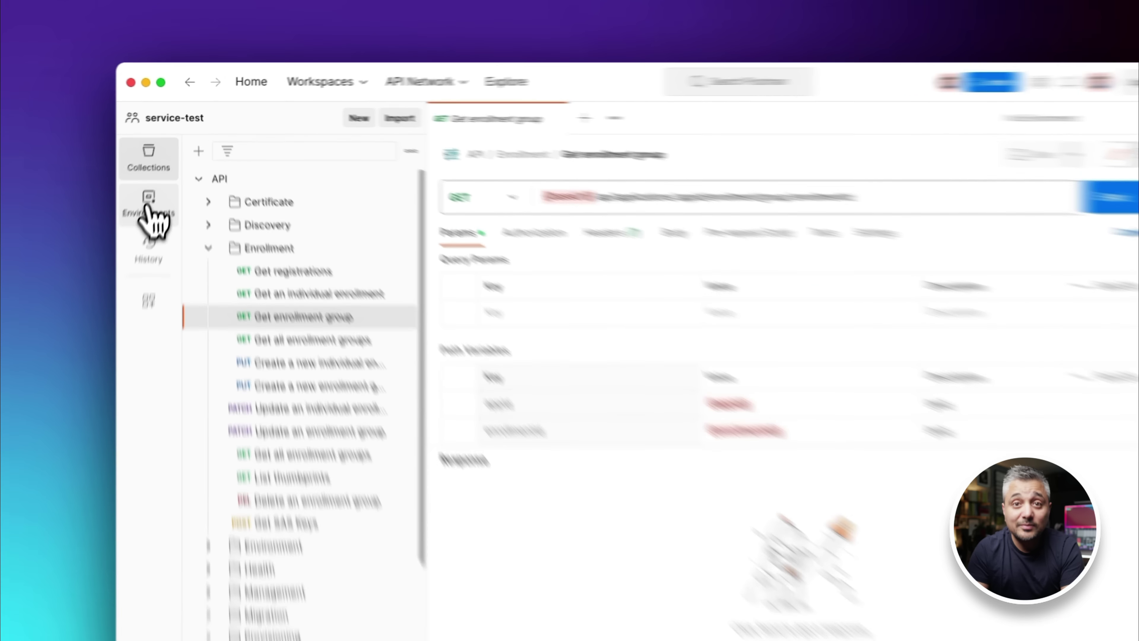
{"action": "left_click", "coordinate": [156, 181]}
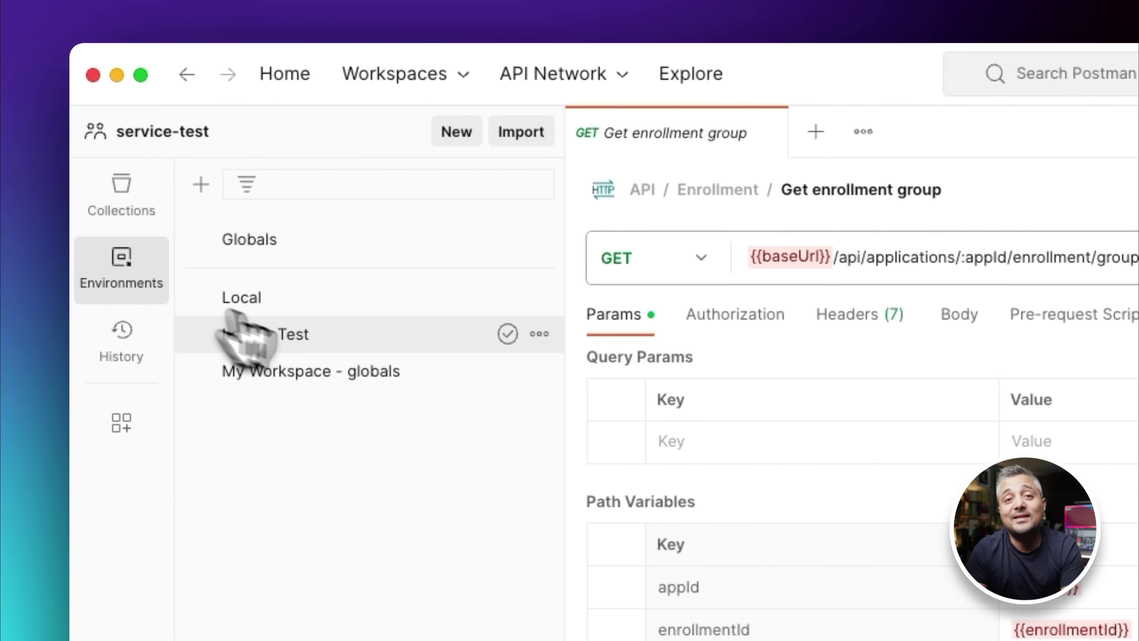
{"action": "left_click", "coordinate": [316, 335]}
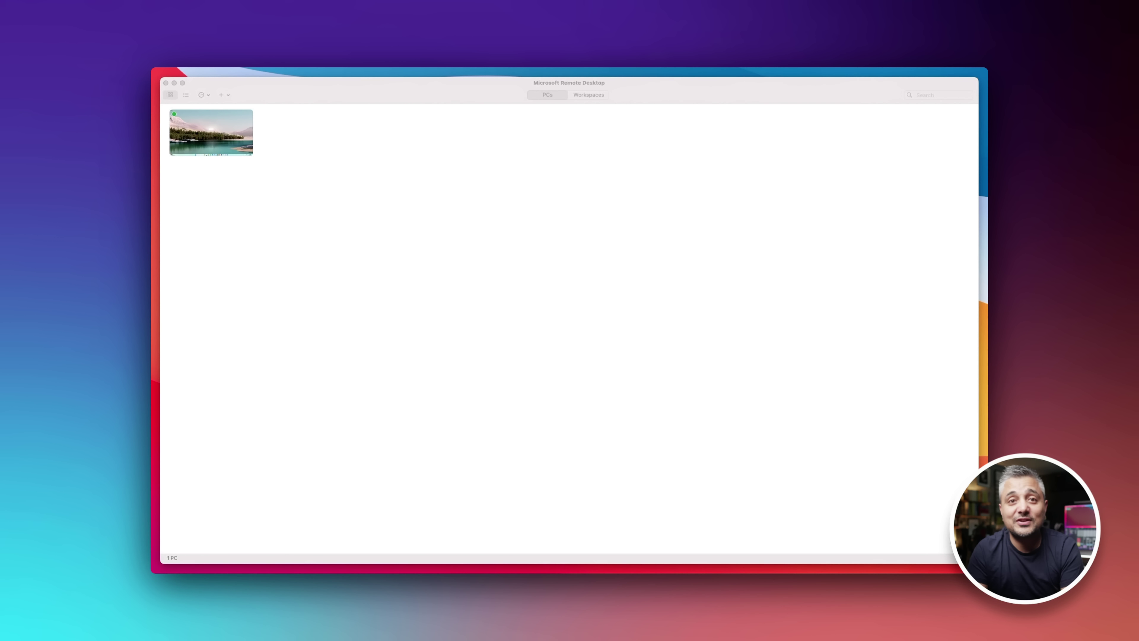
Step: Start a remote session to the Office Workstation PC to show its Windows desktop
{"action": "double_click", "coordinate": [197, 134]}
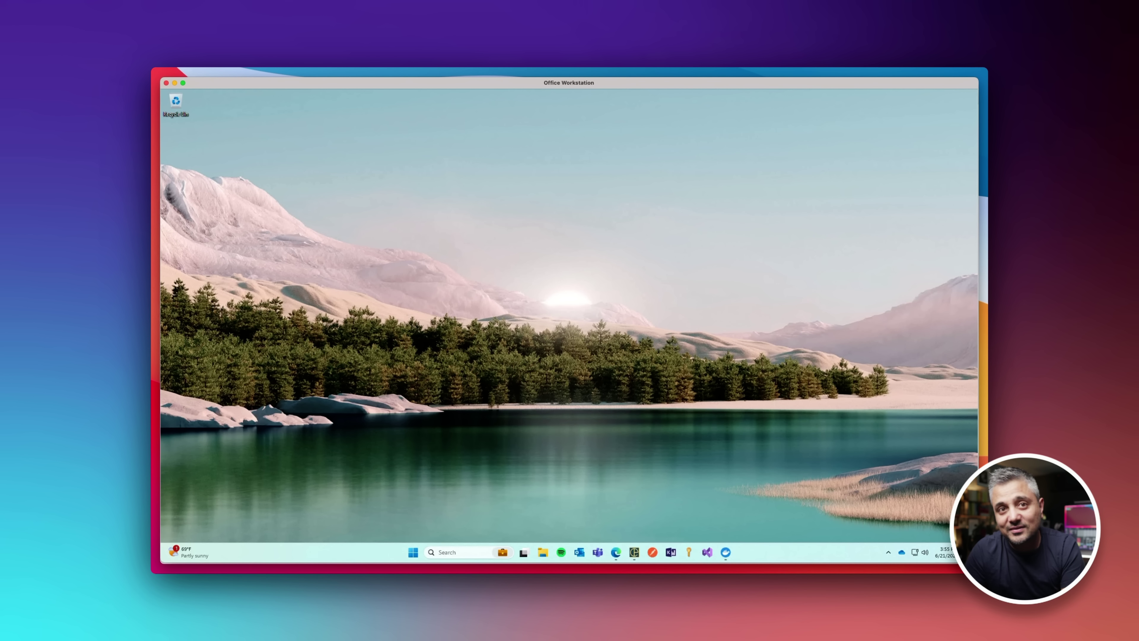
{"action": "left_click", "coordinate": [767, 603]}
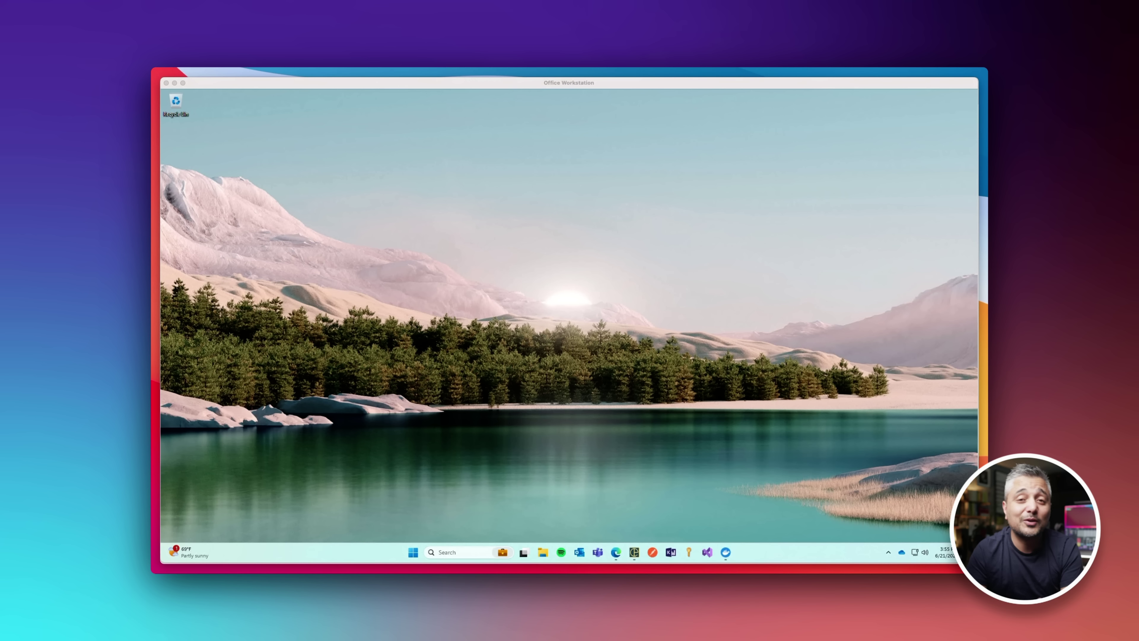